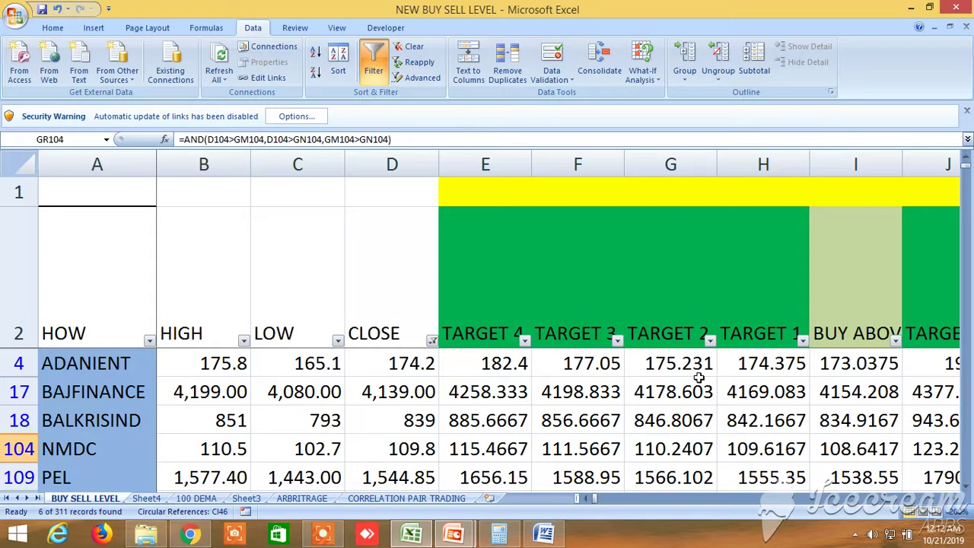
Look through the filtered stock rows of the BUY SELL LEVEL sheet, covering their high, low, close and target columns
{"action": "scroll", "coordinate": [698, 380], "scroll_direction": "down", "scroll_amount": 1}
{"action": "scroll", "coordinate": [697, 384], "scroll_direction": "up", "scroll_amount": 1}
{"action": "scroll", "coordinate": [698, 388], "scroll_direction": "down", "scroll_amount": 1}
{"action": "scroll", "coordinate": [696, 391], "scroll_direction": "down", "scroll_amount": 2}
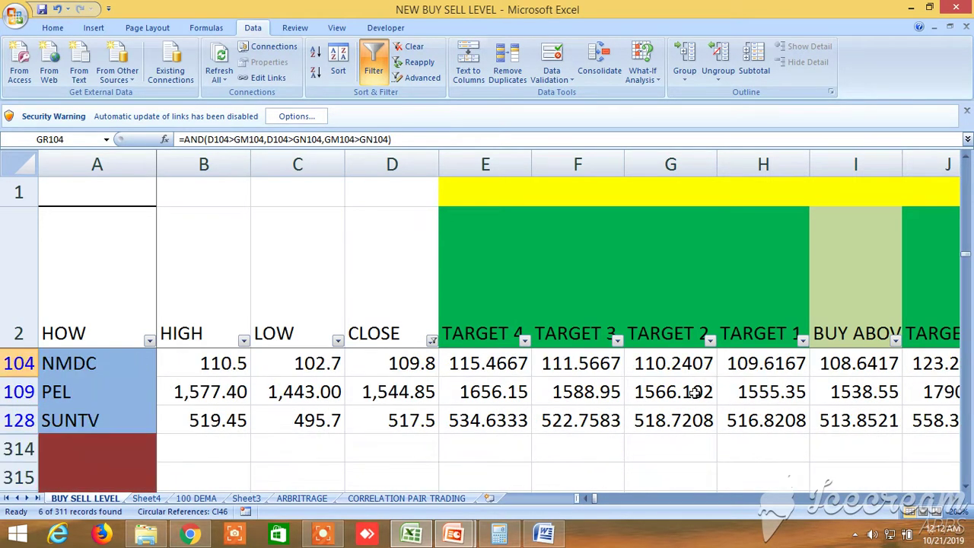
{"action": "scroll", "coordinate": [694, 392], "scroll_direction": "up", "scroll_amount": 3}
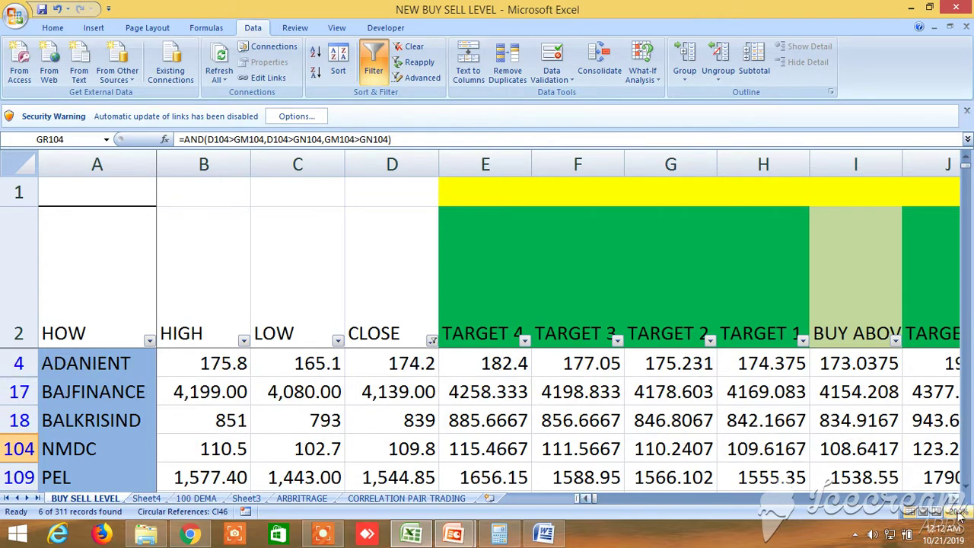
Examine the BUY SELL LEVEL columns from the targets through the alternative levels, volatility, delivery percentage and typical price to the average prices
{"action": "scroll", "coordinate": [955, 500], "scroll_direction": "right", "scroll_amount": 14}
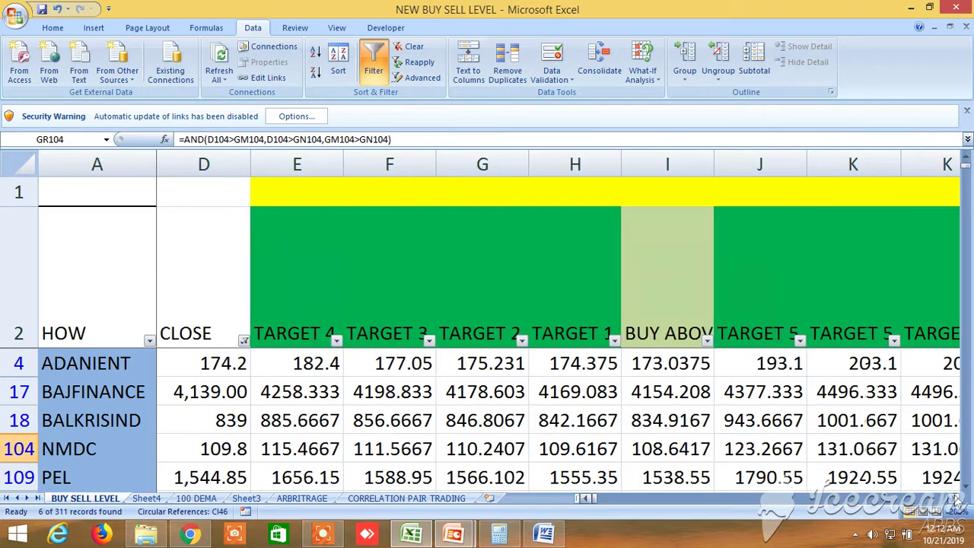
{"action": "scroll", "coordinate": [955, 500], "scroll_direction": "right", "scroll_amount": 20}
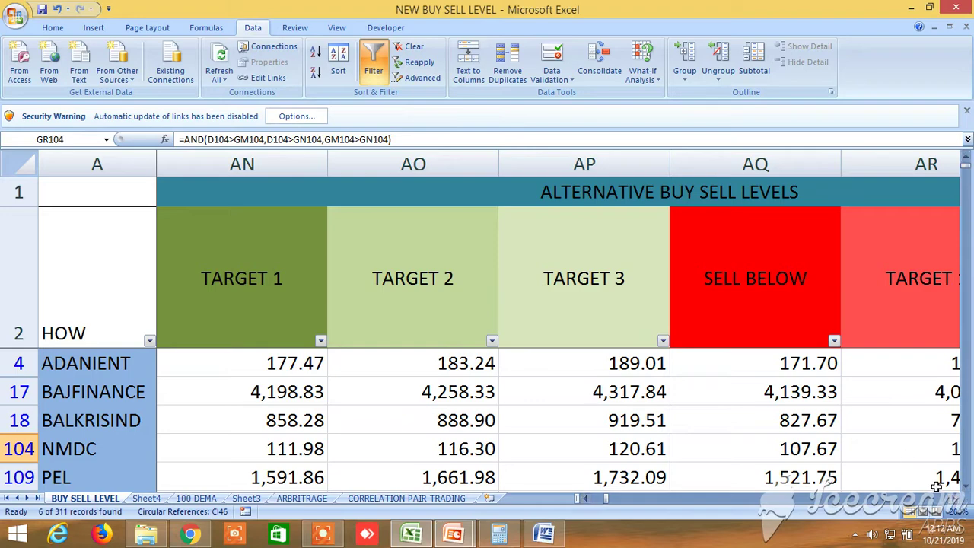
{"action": "scroll", "coordinate": [955, 500], "scroll_direction": "right", "scroll_amount": 9}
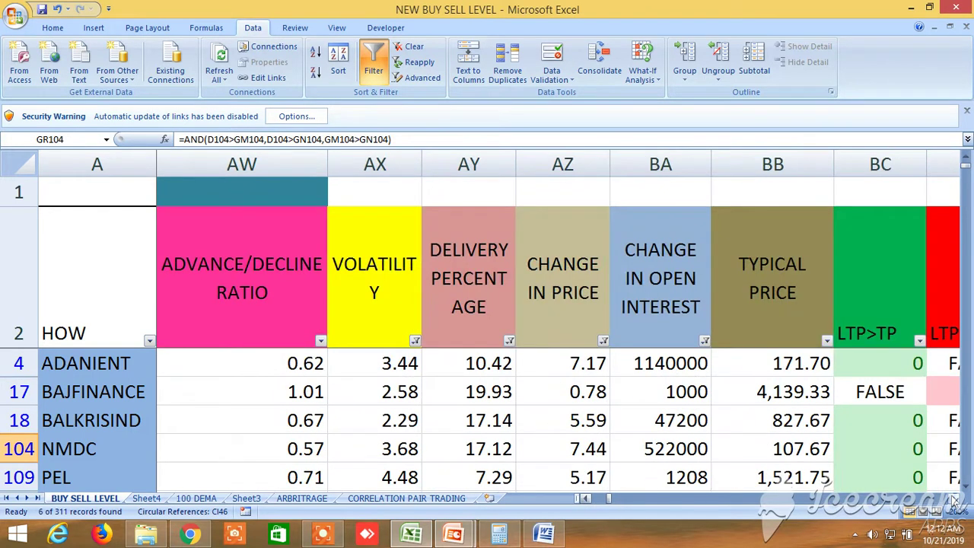
{"action": "scroll", "coordinate": [954, 500], "scroll_direction": "right", "scroll_amount": 1}
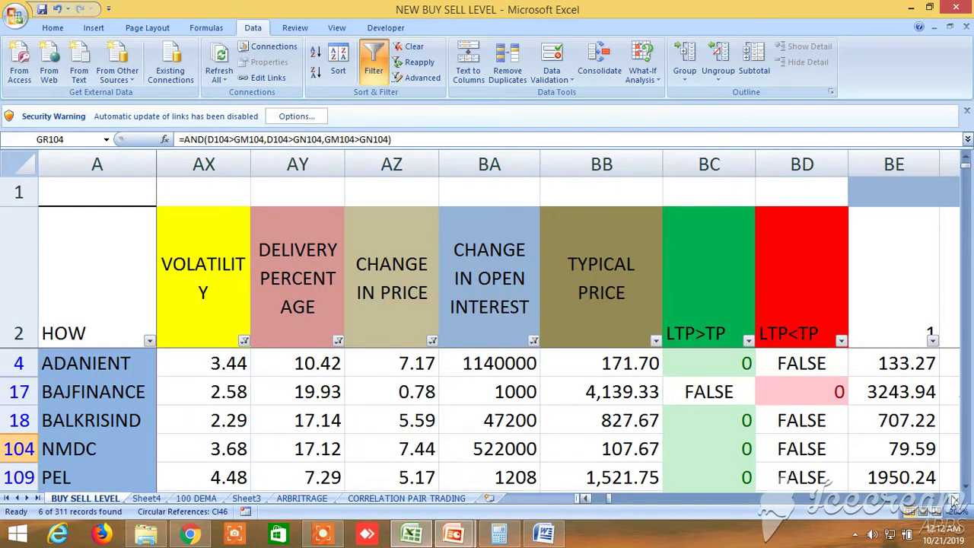
{"action": "scroll", "coordinate": [954, 500], "scroll_direction": "right", "scroll_amount": 13}
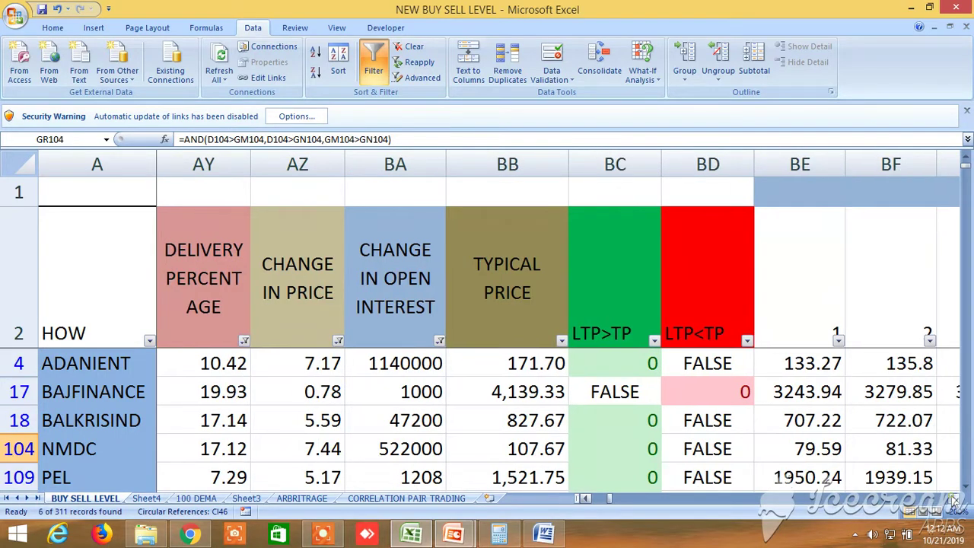
{"action": "scroll", "coordinate": [954, 499], "scroll_direction": "right", "scroll_amount": 20}
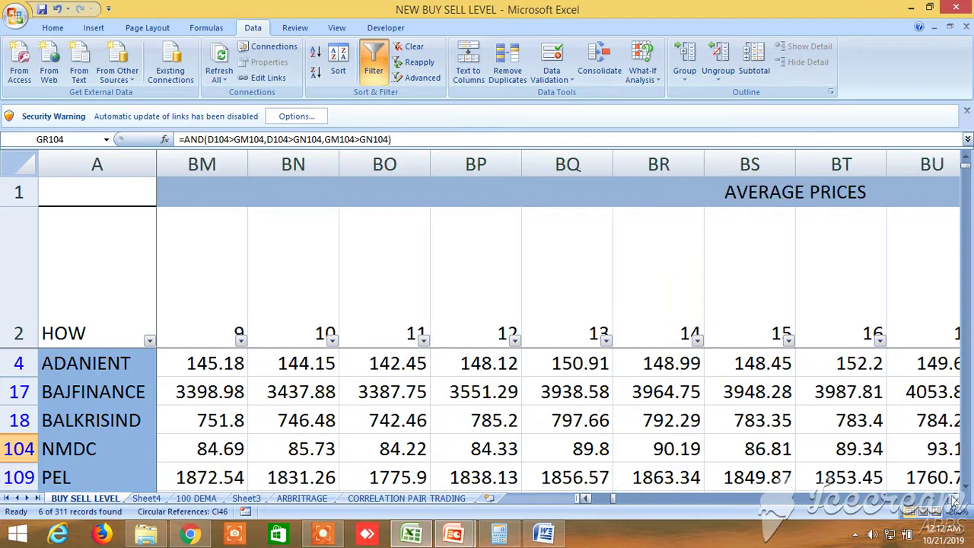
Review the moving average, crossover, NORMDIST, probability, Fibonacci and pivot point columns, and return to the sheet's first columns
{"action": "scroll", "coordinate": [955, 500], "scroll_direction": "right", "scroll_amount": 10}
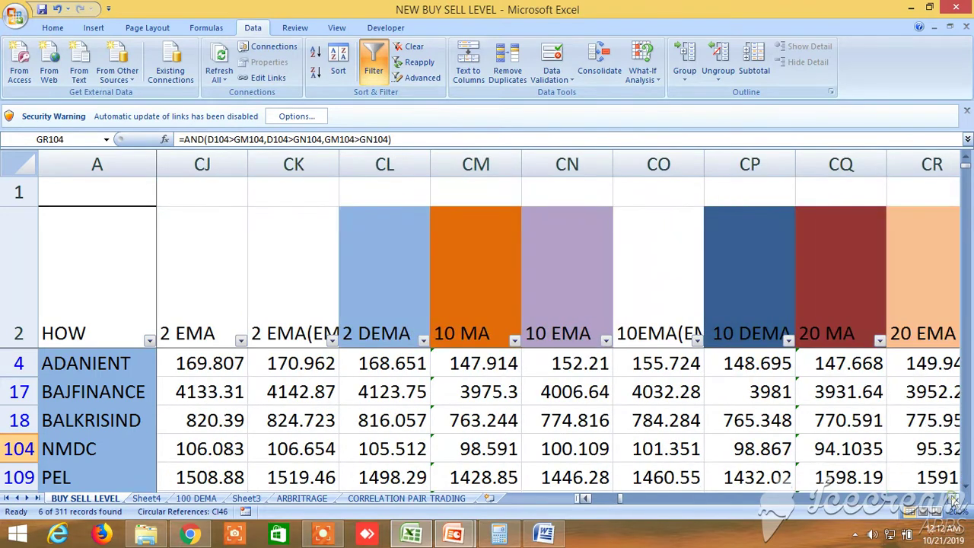
{"action": "scroll", "coordinate": [954, 500], "scroll_direction": "right", "scroll_amount": 3}
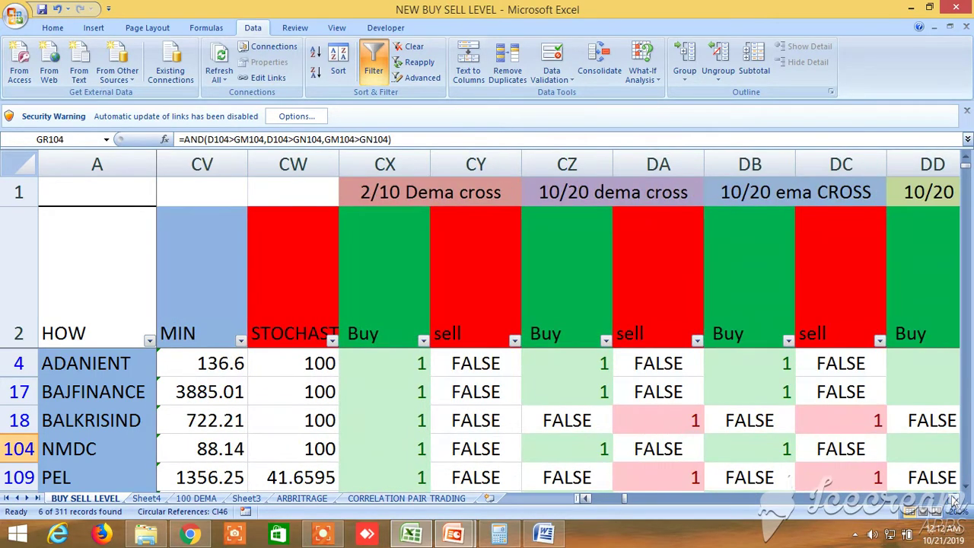
{"action": "scroll", "coordinate": [955, 500], "scroll_direction": "right", "scroll_amount": 6}
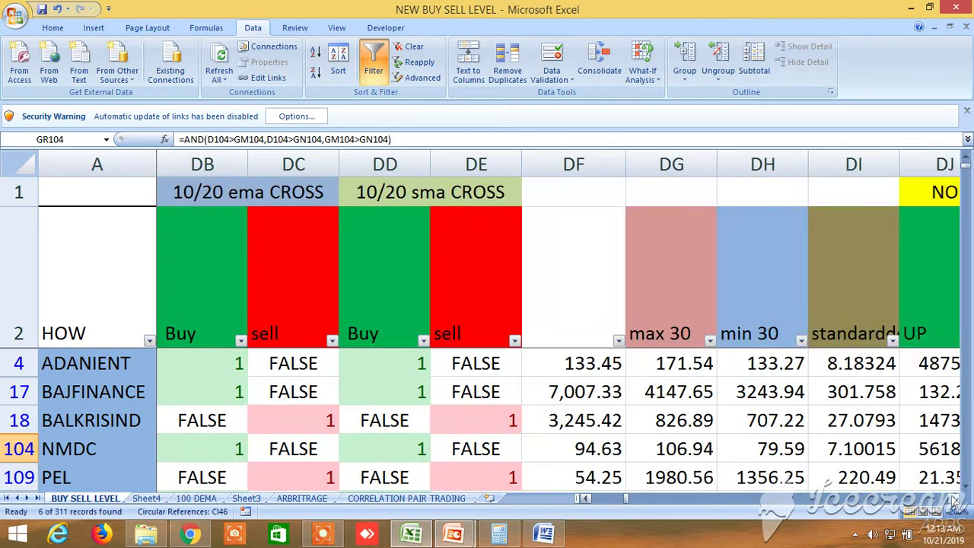
{"action": "scroll", "coordinate": [954, 500], "scroll_direction": "right", "scroll_amount": 6}
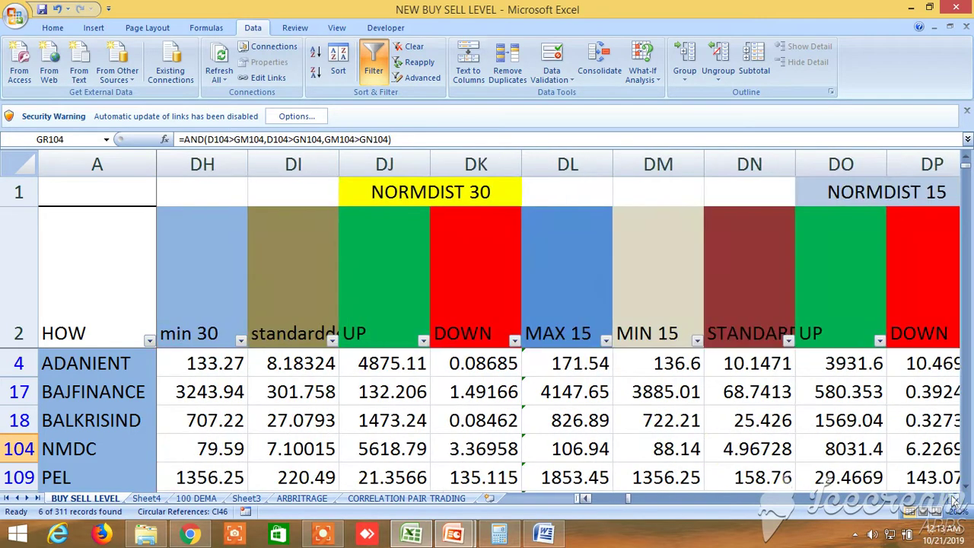
{"action": "scroll", "coordinate": [954, 500], "scroll_direction": "right", "scroll_amount": 13}
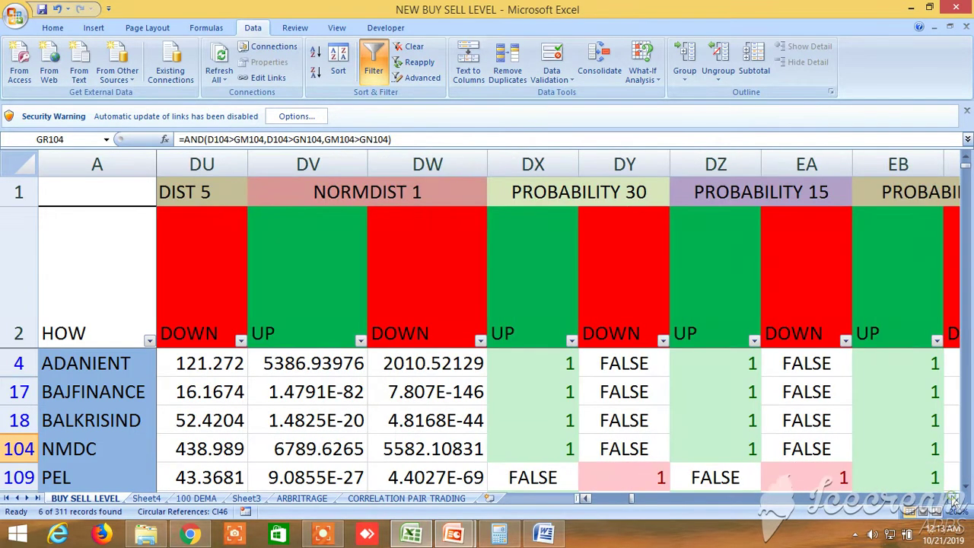
{"action": "scroll", "coordinate": [955, 500], "scroll_direction": "right", "scroll_amount": 15}
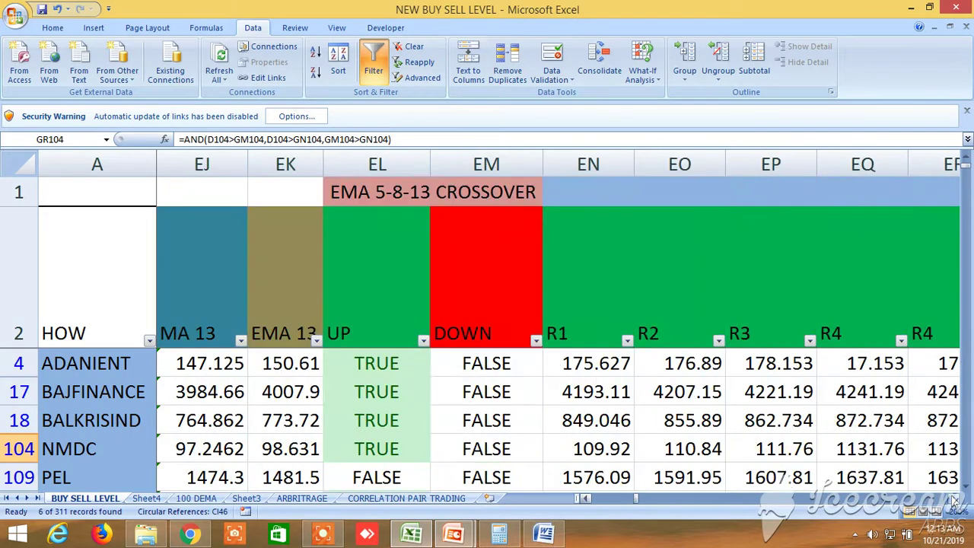
{"action": "scroll", "coordinate": [954, 500], "scroll_direction": "right", "scroll_amount": 6}
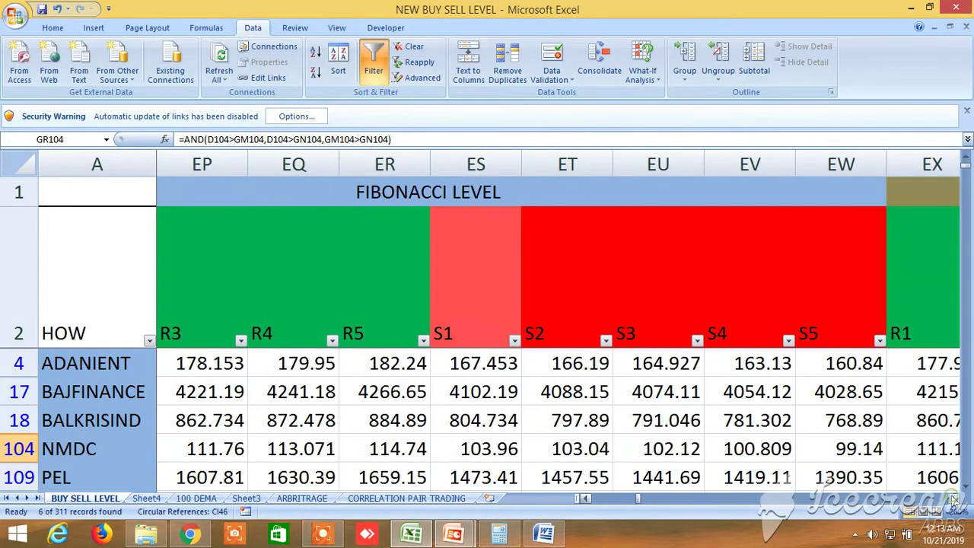
{"action": "scroll", "coordinate": [954, 500], "scroll_direction": "right", "scroll_amount": 5}
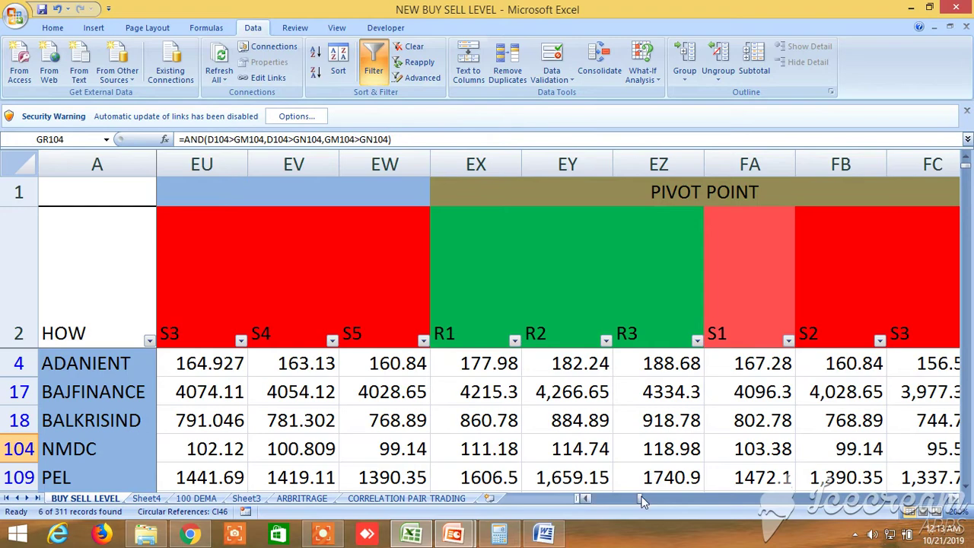
{"action": "left_click_drag", "start_coordinate": [645, 500], "coordinate": [588, 502]}
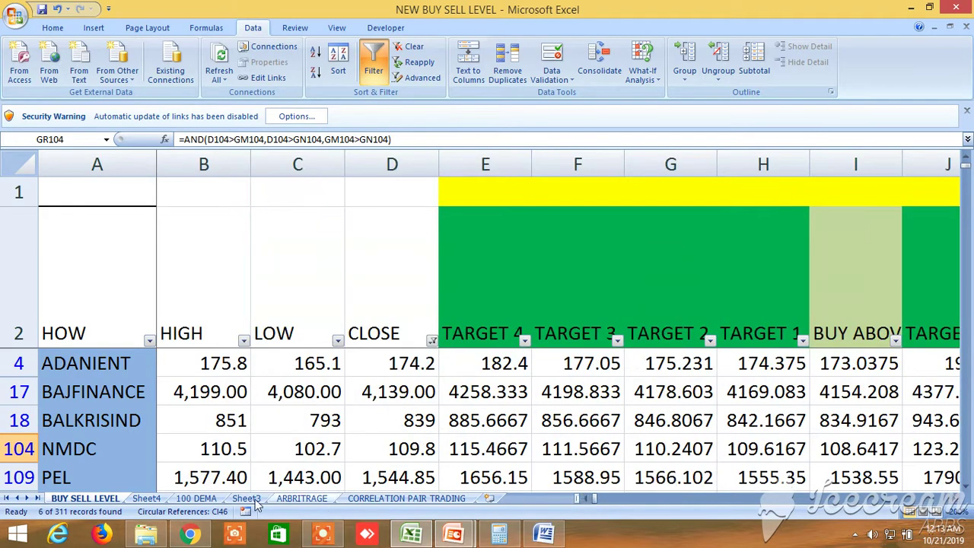
Open the 100 DEMA sheet and view its header rows from the 92-100 price columns through the 9-55 EMA signals
{"action": "left_click", "coordinate": [196, 498]}
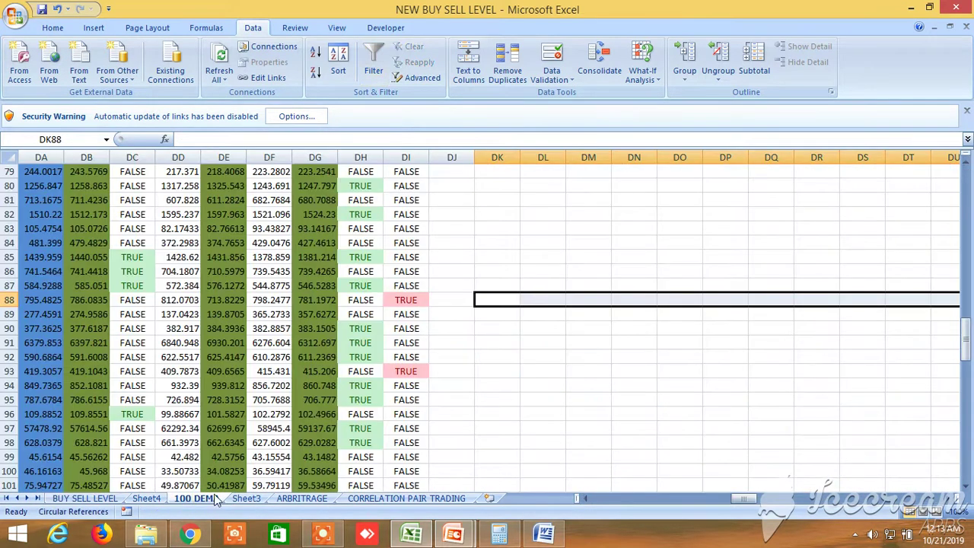
{"action": "scroll", "coordinate": [499, 402], "scroll_direction": "up", "scroll_amount": 5}
{"action": "scroll", "coordinate": [500, 402], "scroll_direction": "up", "scroll_amount": 20}
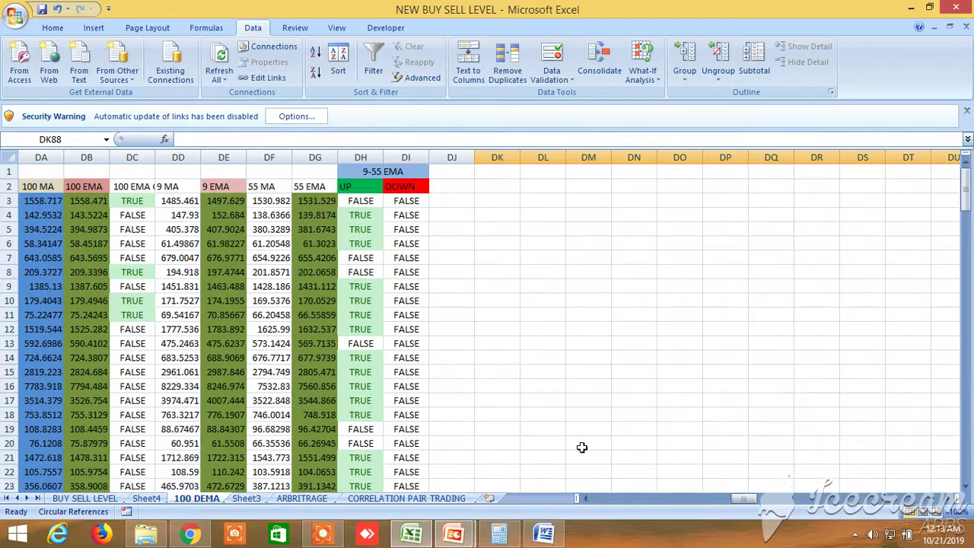
{"action": "mouse_move", "coordinate": [744, 499]}
{"action": "left_mouse_down"}
{"action": "mouse_move", "coordinate": [656, 498]}
{"action": "mouse_move", "coordinate": [726, 499]}
{"action": "left_mouse_up"}
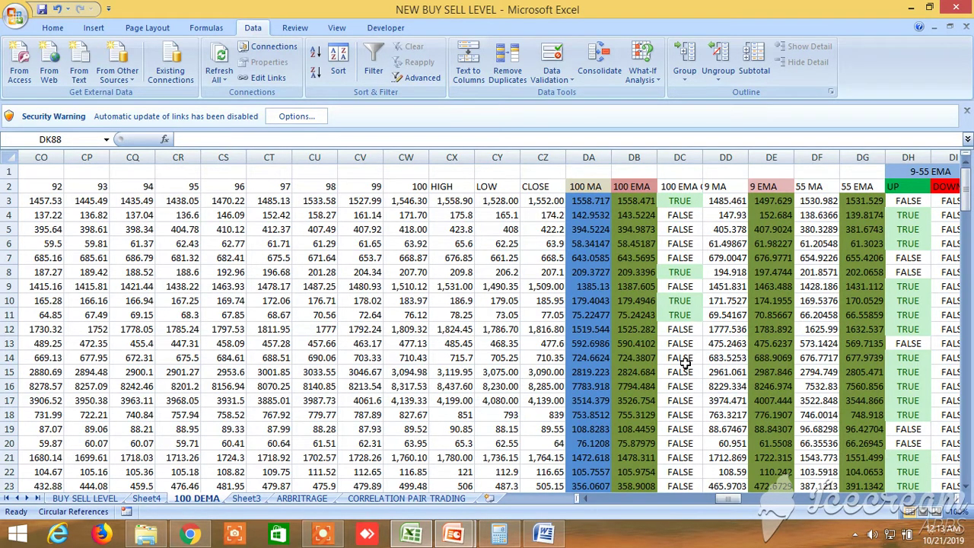
Examine the 100 EMA crossover and 9-55 EMA signals down the 100 DEMA stock rows, and return to the first row
{"action": "scroll", "coordinate": [684, 363], "scroll_direction": "down", "scroll_amount": 4}
{"action": "scroll", "coordinate": [685, 363], "scroll_direction": "down", "scroll_amount": 16}
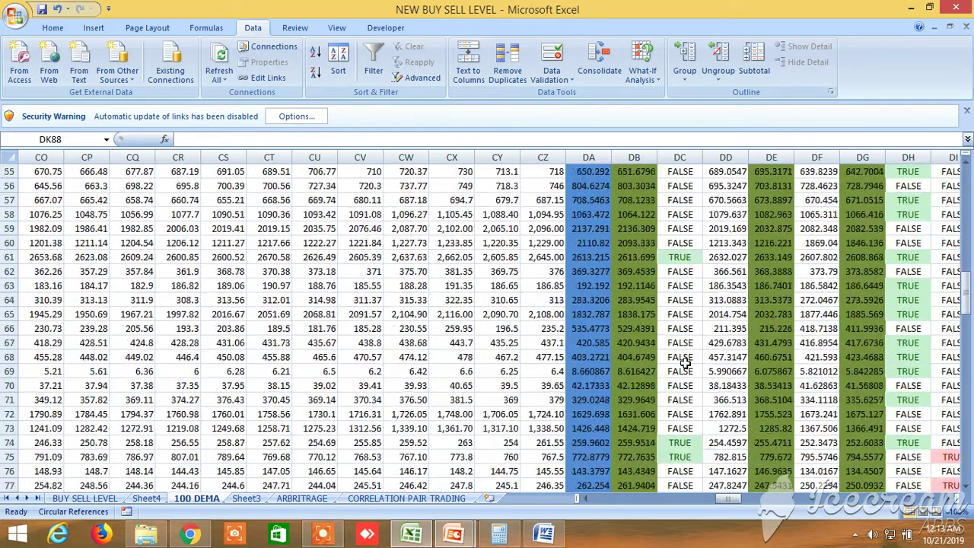
{"action": "scroll", "coordinate": [685, 363], "scroll_direction": "down", "scroll_amount": 5}
{"action": "scroll", "coordinate": [684, 363], "scroll_direction": "down", "scroll_amount": 3}
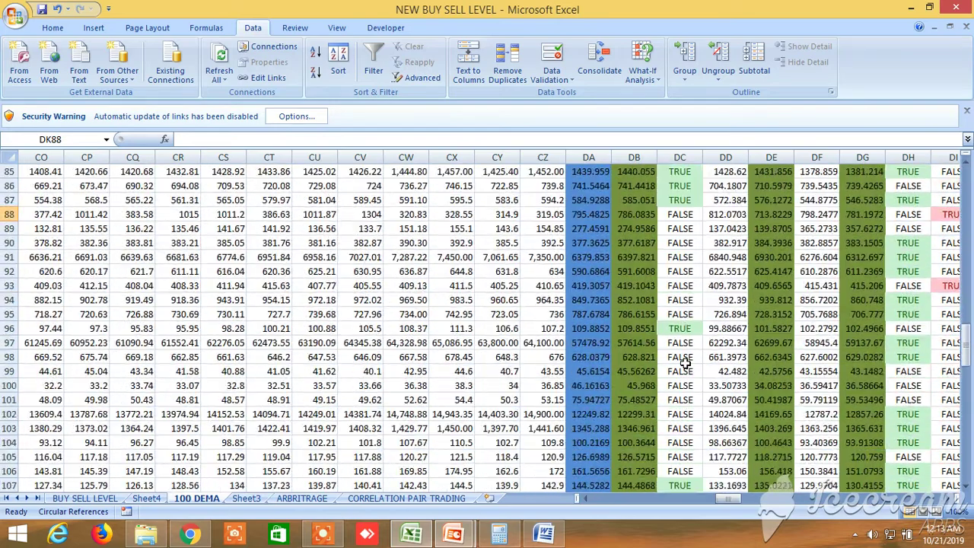
{"action": "scroll", "coordinate": [685, 363], "scroll_direction": "down", "scroll_amount": 3}
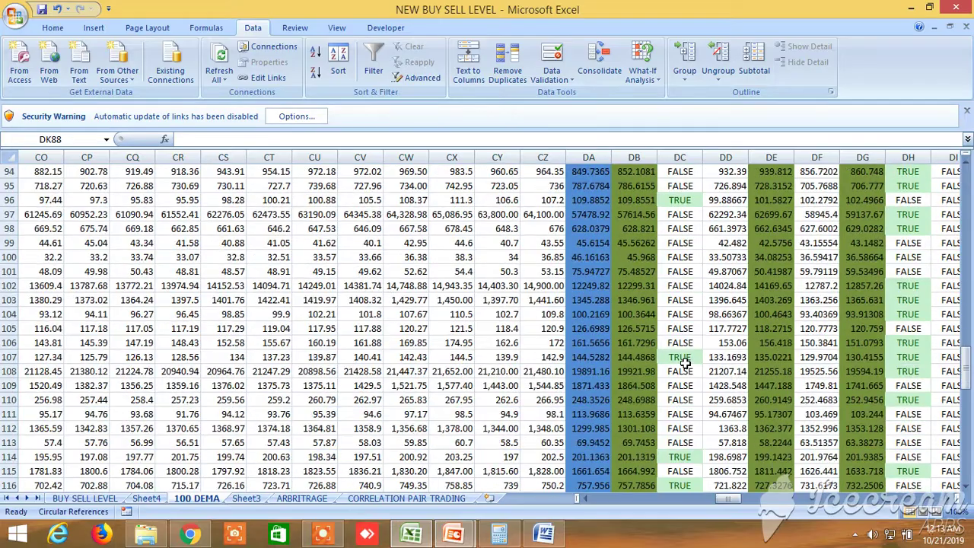
{"action": "scroll", "coordinate": [685, 363], "scroll_direction": "down", "scroll_amount": 10}
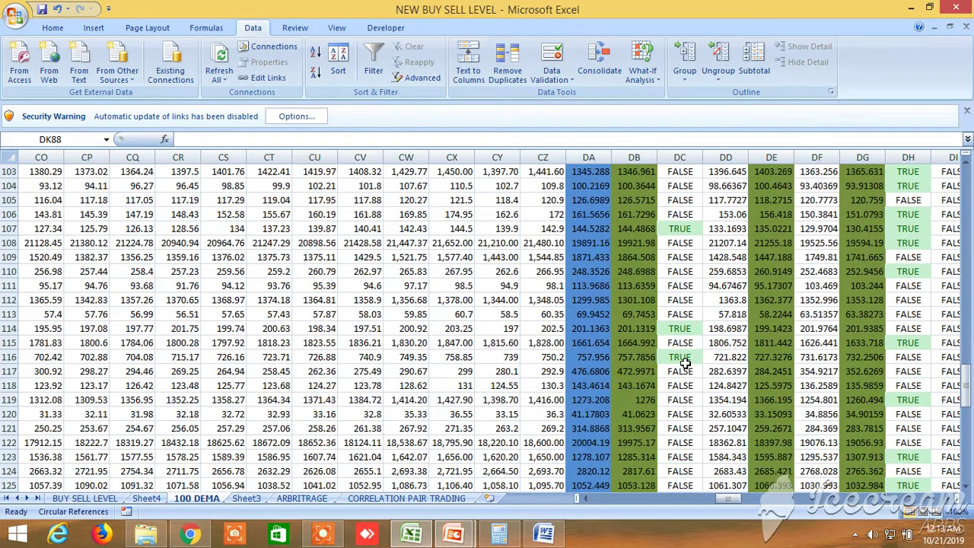
{"action": "scroll", "coordinate": [685, 363], "scroll_direction": "down", "scroll_amount": 5}
{"action": "scroll", "coordinate": [685, 363], "scroll_direction": "up", "scroll_amount": 14}
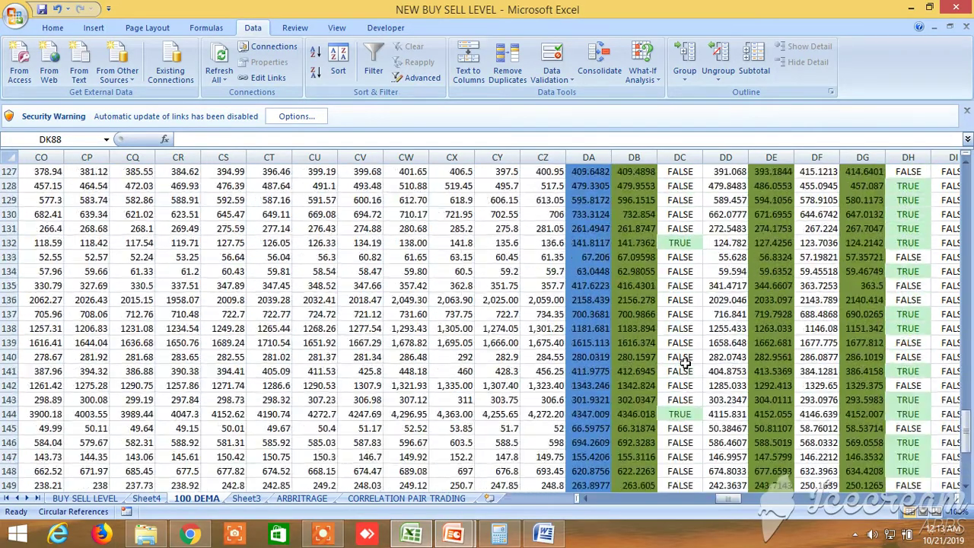
{"action": "scroll", "coordinate": [685, 363], "scroll_direction": "up", "scroll_amount": 20}
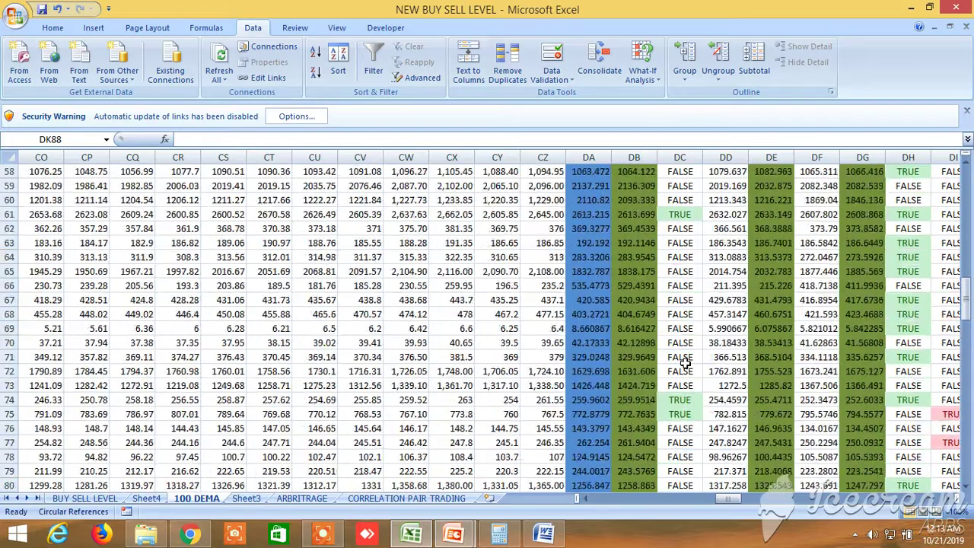
{"action": "scroll", "coordinate": [685, 362], "scroll_direction": "up", "scroll_amount": 12}
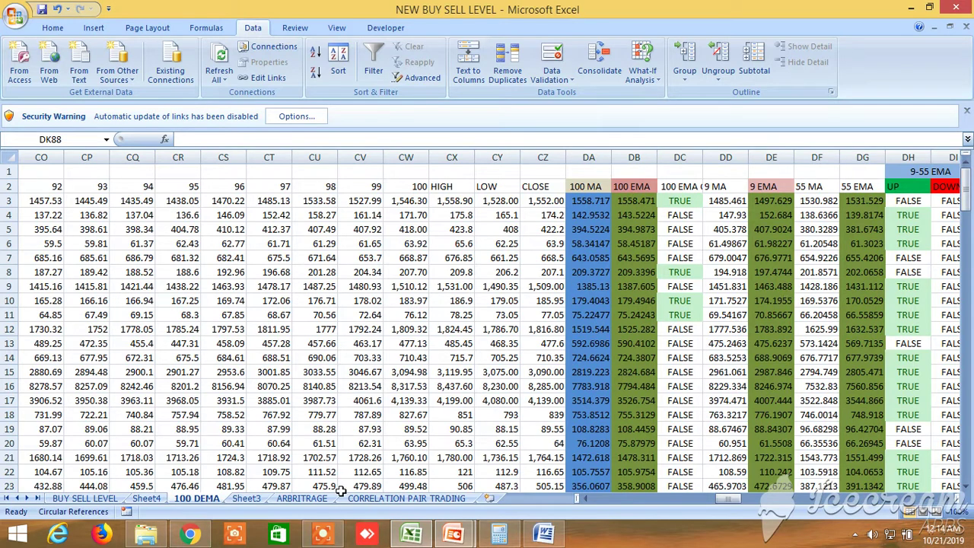
Open the ARBRITRAGE sheet and review the spot versus future basis table from its last stocks up to the headers
{"action": "left_click", "coordinate": [308, 499]}
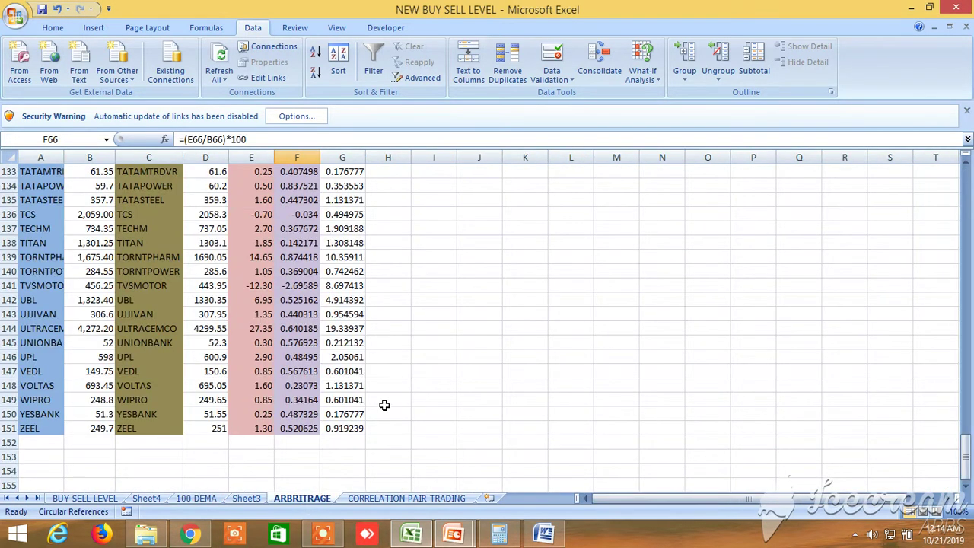
{"action": "scroll", "coordinate": [384, 405], "scroll_direction": "up", "scroll_amount": 20}
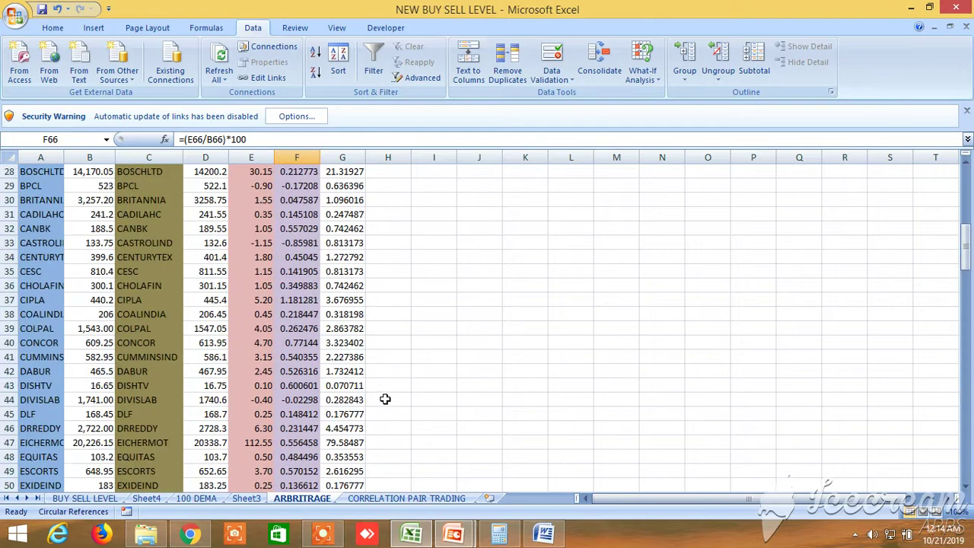
{"action": "scroll", "coordinate": [385, 399], "scroll_direction": "up", "scroll_amount": 9}
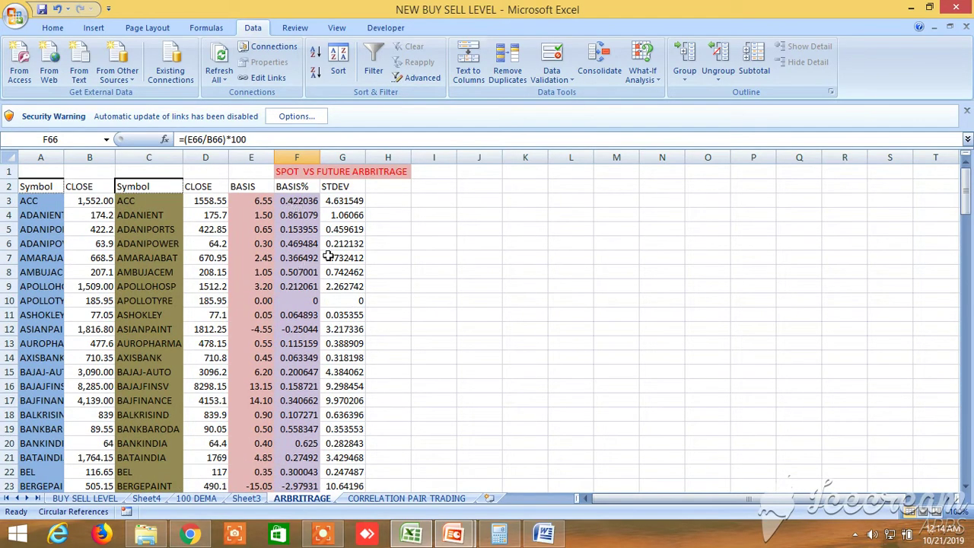
Open the CORRELATION PAIR TRADING sheet and examine the pair correlations beside the average prices, from ACC/AMBUJACEM down to reliance/infy
{"action": "left_click", "coordinate": [396, 499]}
{"action": "left_click_drag", "start_coordinate": [636, 500], "coordinate": [794, 510]}
{"action": "scroll", "coordinate": [823, 434], "scroll_direction": "down", "scroll_amount": 3}
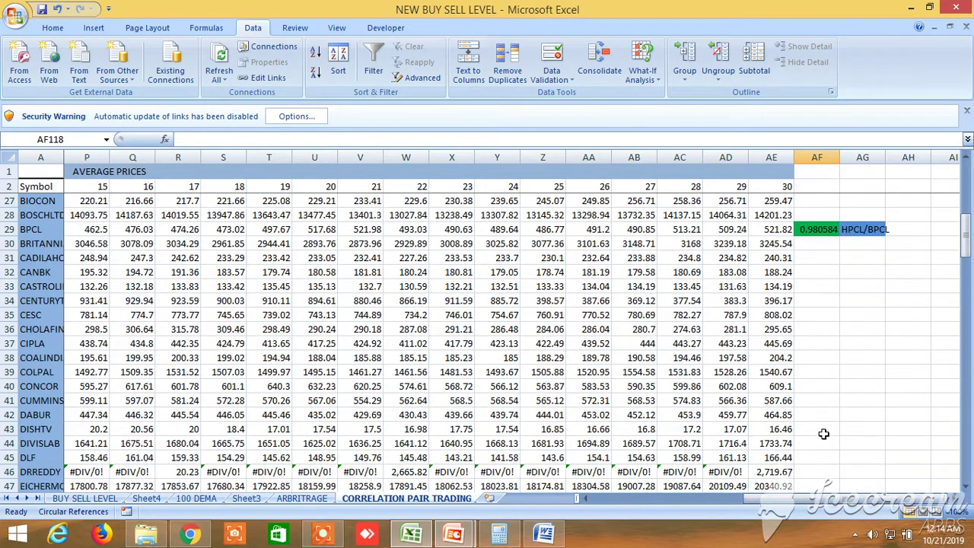
{"action": "scroll", "coordinate": [823, 432], "scroll_direction": "up", "scroll_amount": 8}
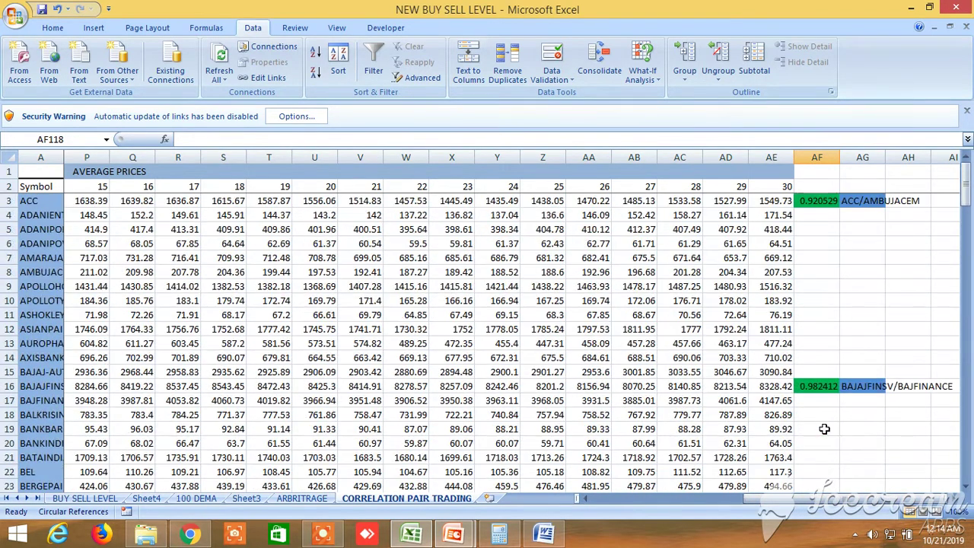
{"action": "scroll", "coordinate": [824, 428], "scroll_direction": "down", "scroll_amount": 15}
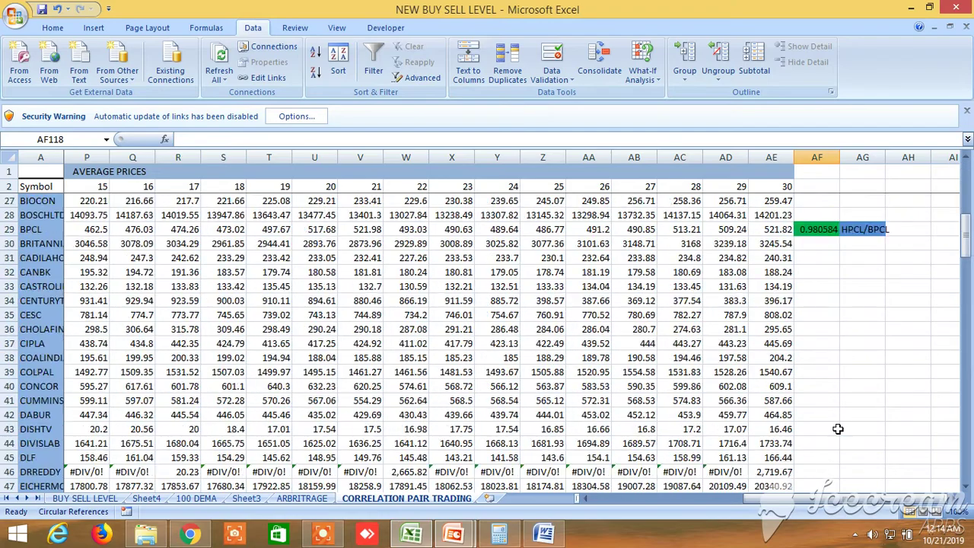
{"action": "scroll", "coordinate": [837, 429], "scroll_direction": "down", "scroll_amount": 3}
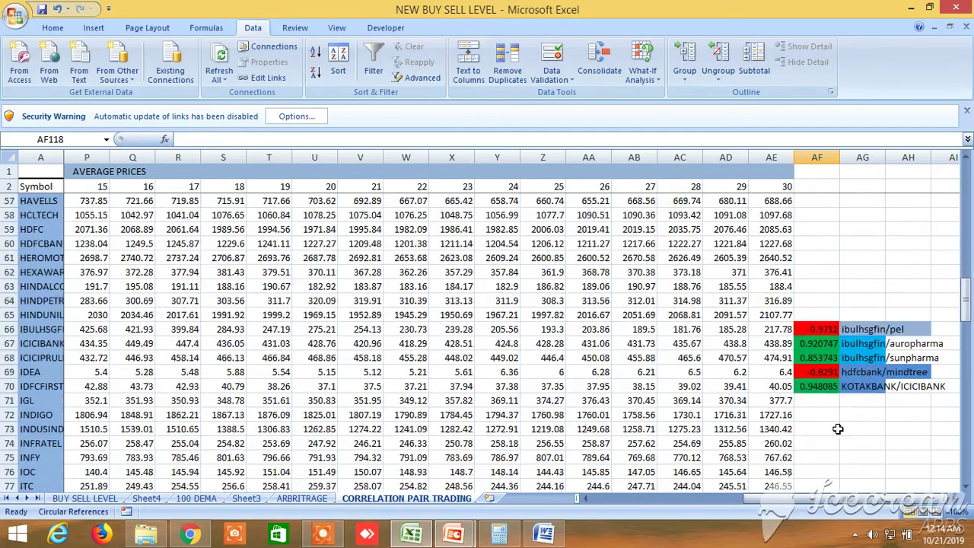
{"action": "scroll", "coordinate": [838, 429], "scroll_direction": "down", "scroll_amount": 14}
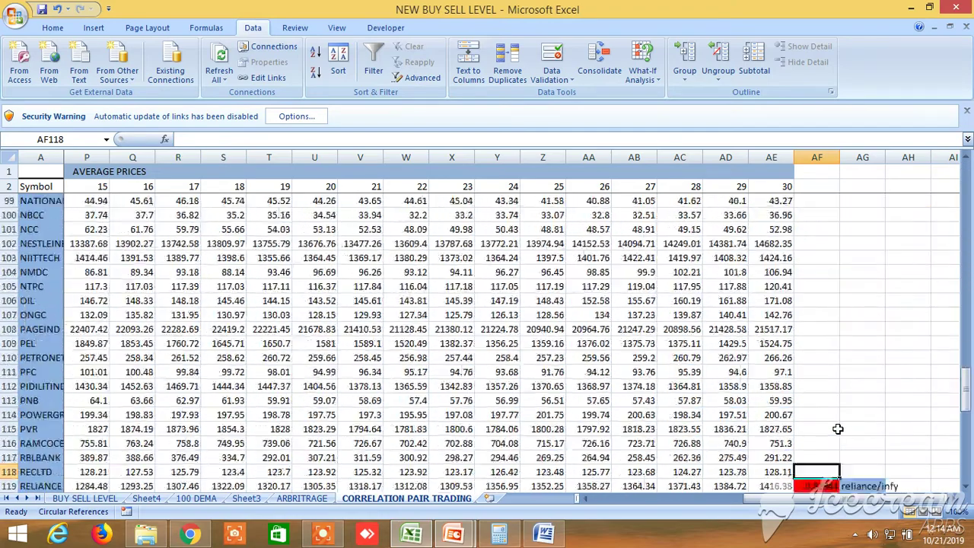
Examine the remaining pair correlations down to TATAMOTOR/TATAMTRDVR, and inspect the ACC/AMBUJACEM correlation formula in AF3
{"action": "scroll", "coordinate": [838, 430], "scroll_direction": "down", "scroll_amount": 5}
{"action": "scroll", "coordinate": [837, 429], "scroll_direction": "down", "scroll_amount": 7}
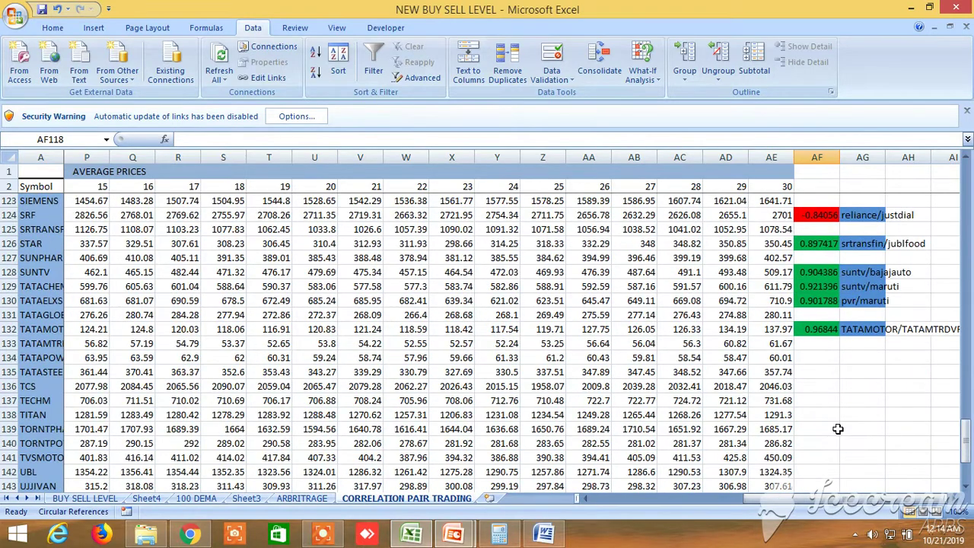
{"action": "scroll", "coordinate": [838, 429], "scroll_direction": "up", "scroll_amount": 5}
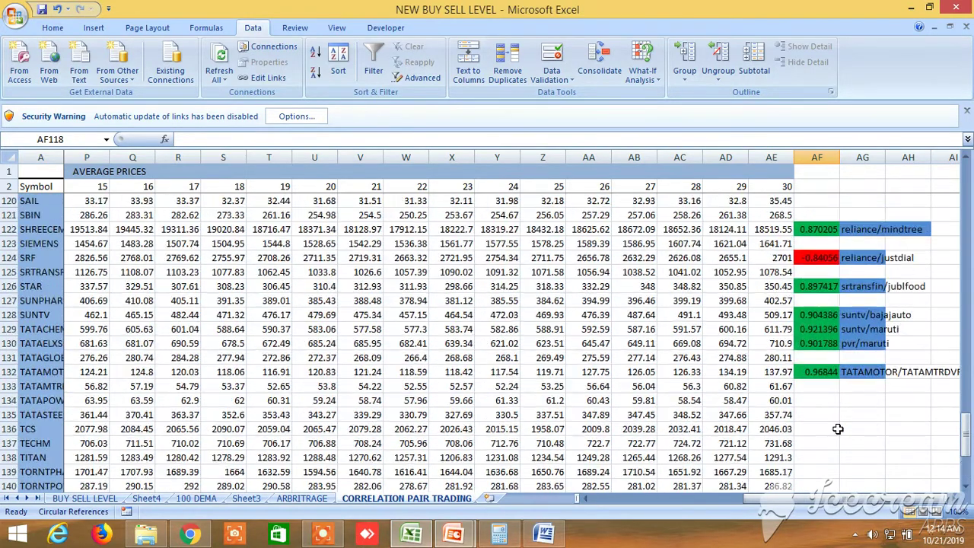
{"action": "scroll", "coordinate": [838, 429], "scroll_direction": "up", "scroll_amount": 20}
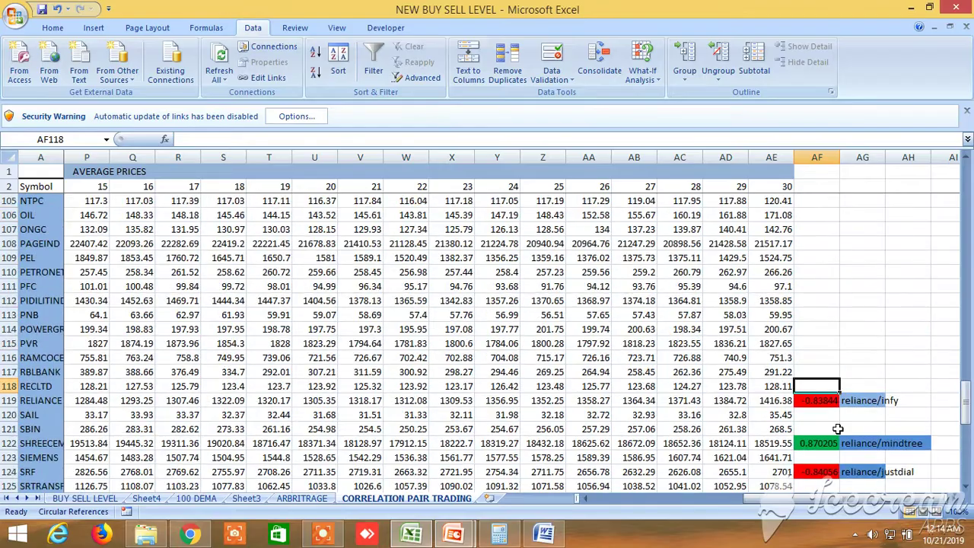
{"action": "scroll", "coordinate": [838, 430], "scroll_direction": "up", "scroll_amount": 19}
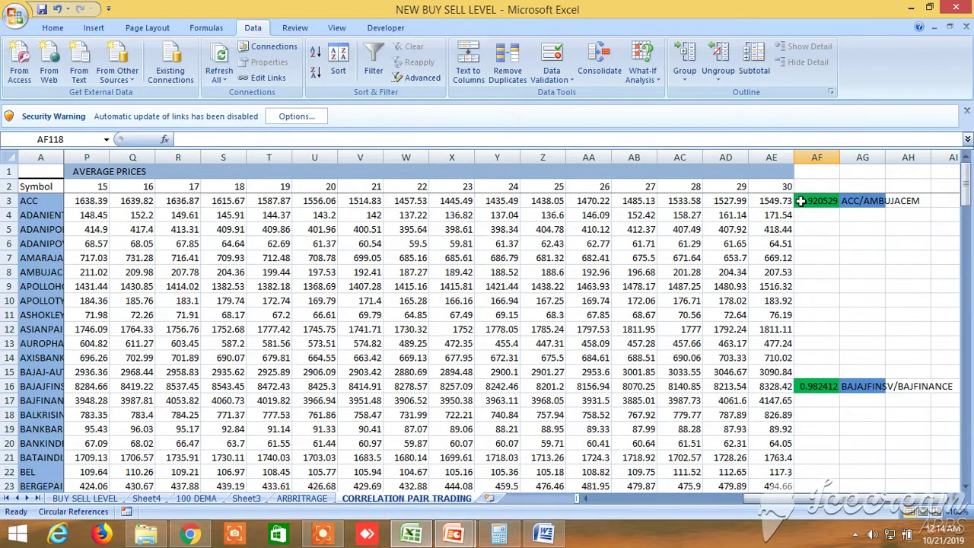
{"action": "left_click", "coordinate": [816, 200]}
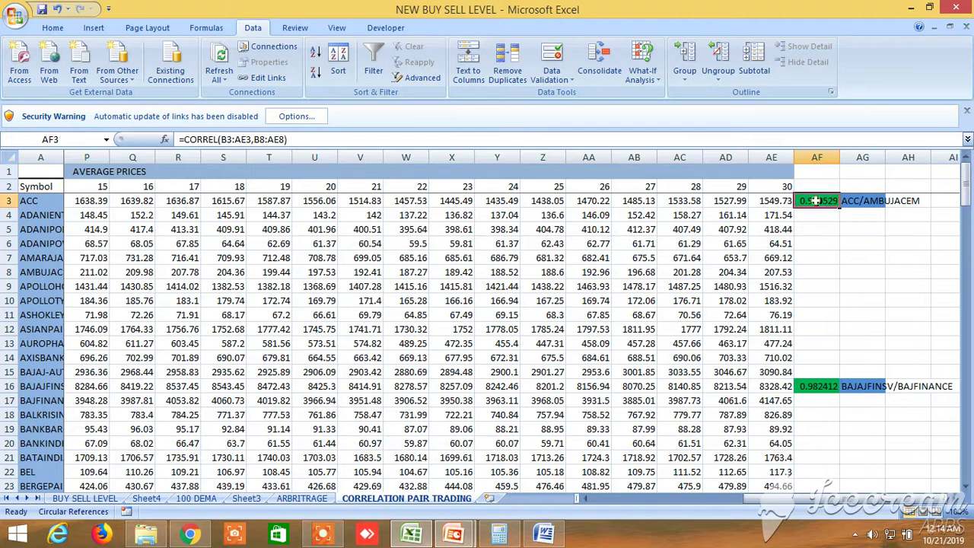
{"action": "left_click", "coordinate": [821, 271]}
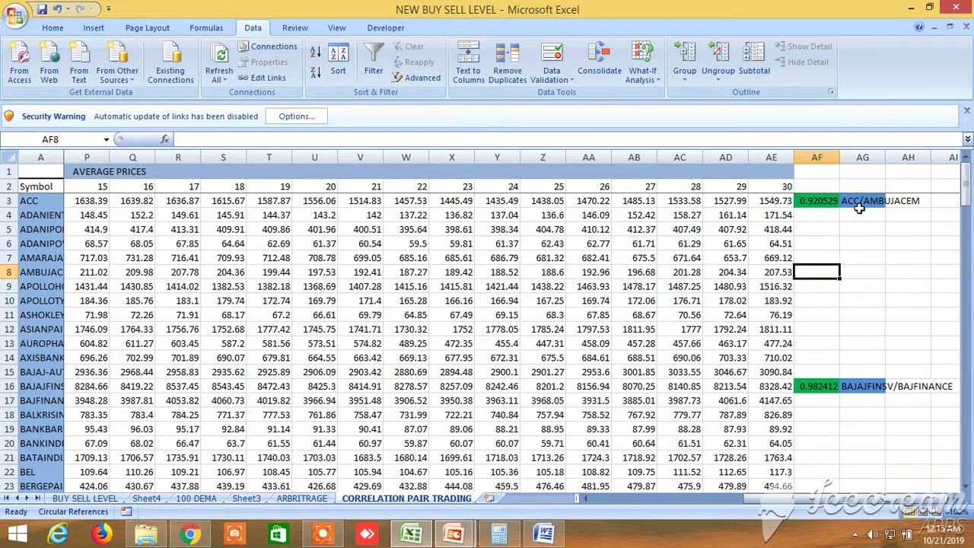
Glance at the BUY SELL LEVEL sheet, and return to CORRELATION PAIR TRADING to view the pairs from ACC/AMBUJACEM down to KOTAKBANK/ICICIBANK
{"action": "left_click", "coordinate": [85, 498]}
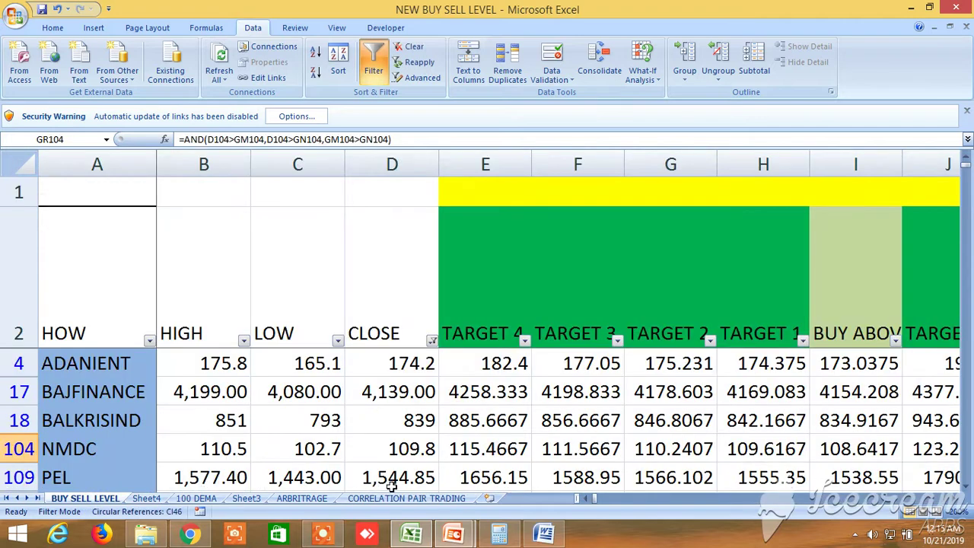
{"action": "left_click", "coordinate": [423, 501]}
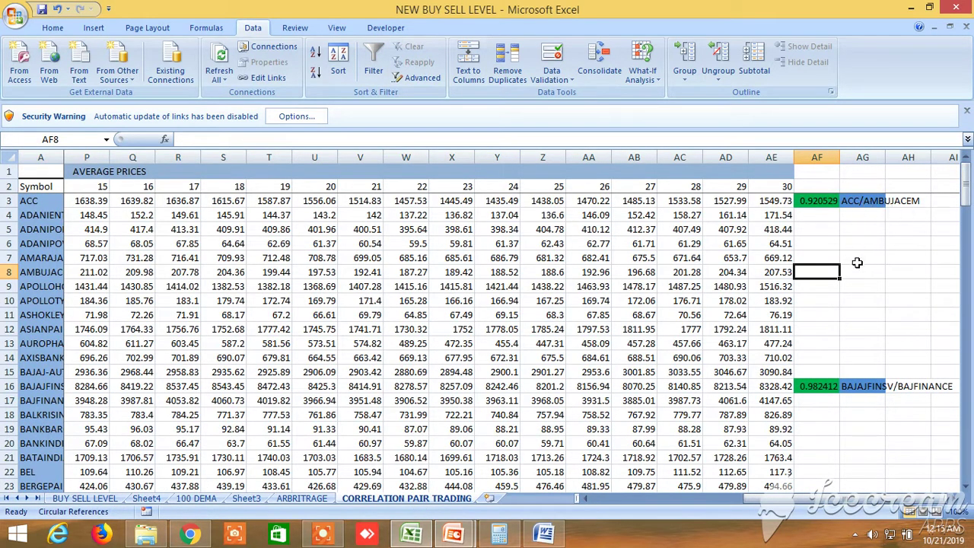
{"action": "scroll", "coordinate": [836, 337], "scroll_direction": "down", "scroll_amount": 17}
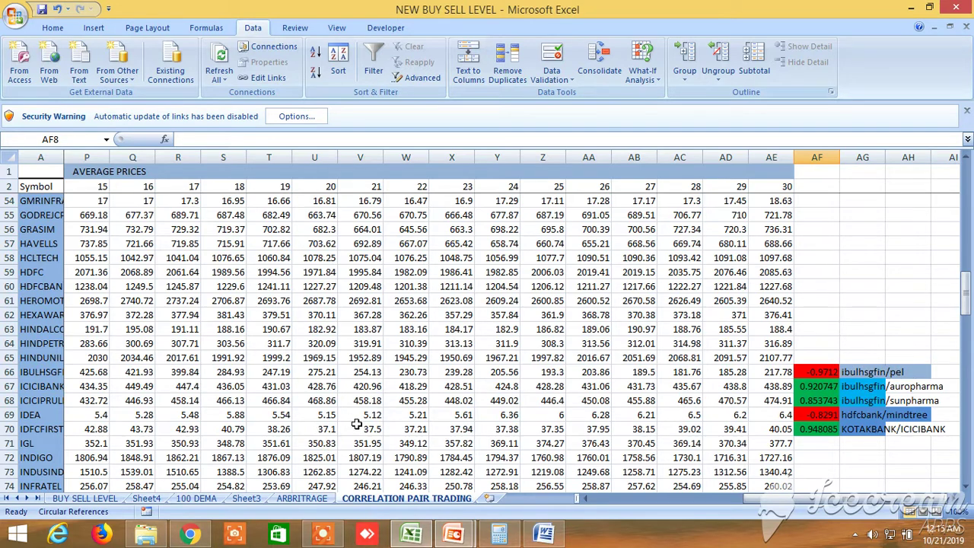
Open the BUY SELL LEVEL sheet and review the filtered stocks from their buy and sell targets through volatility, open interest and typical price
{"action": "left_click", "coordinate": [81, 498]}
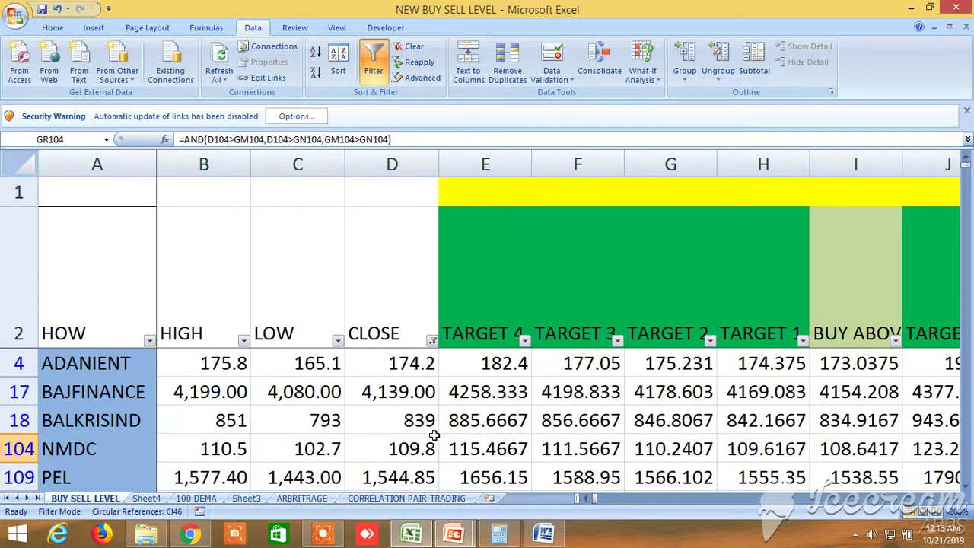
{"action": "scroll", "coordinate": [643, 418], "scroll_direction": "down", "scroll_amount": 1}
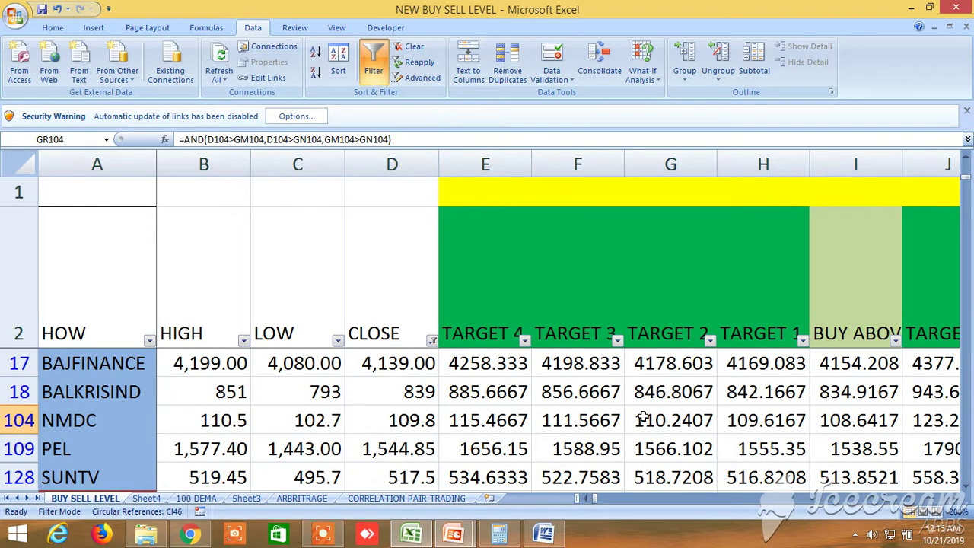
{"action": "scroll", "coordinate": [643, 418], "scroll_direction": "up", "scroll_amount": 1}
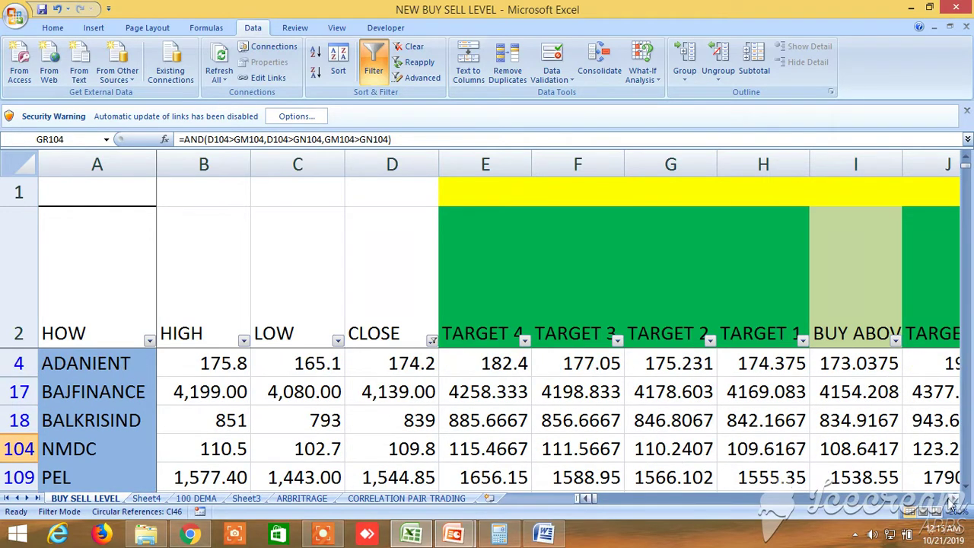
{"action": "scroll", "coordinate": [952, 506], "scroll_direction": "right", "scroll_amount": 11}
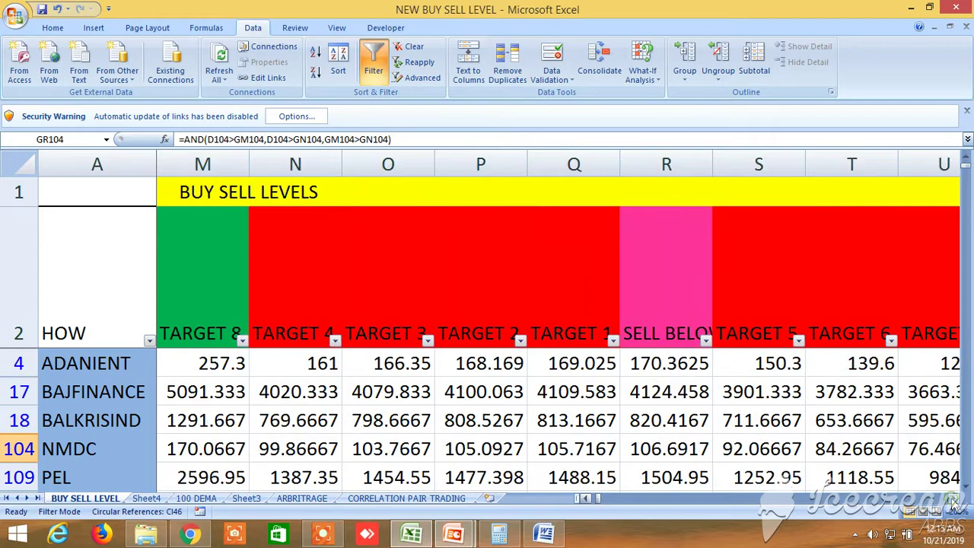
{"action": "scroll", "coordinate": [953, 502], "scroll_direction": "right", "scroll_amount": 20}
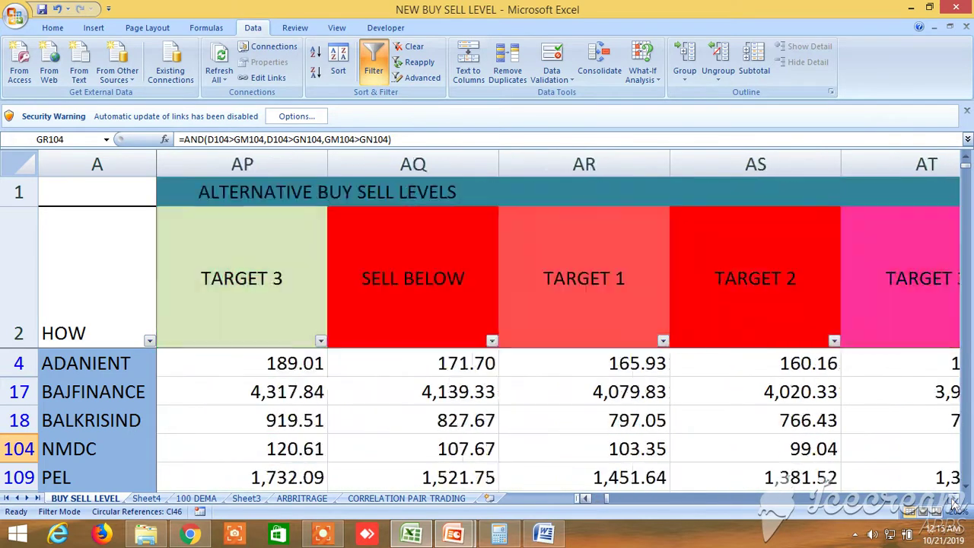
{"action": "scroll", "coordinate": [953, 502], "scroll_direction": "right", "scroll_amount": 8}
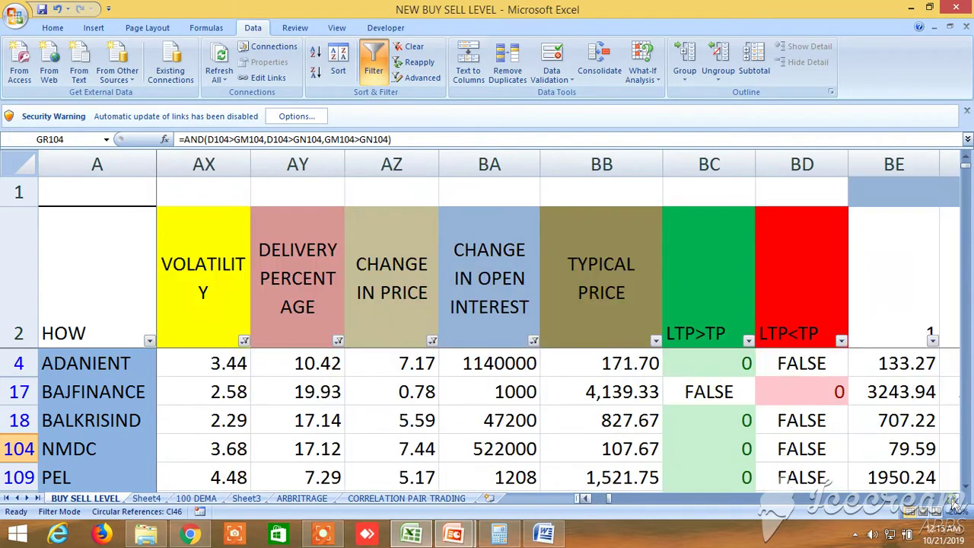
Examine the filtered stocks' average prices, moving averages, NORMDIST 30, EMA 5-8-13 crossover, Fibonacci levels and pivot points
{"action": "scroll", "coordinate": [953, 502], "scroll_direction": "right", "scroll_amount": 15}
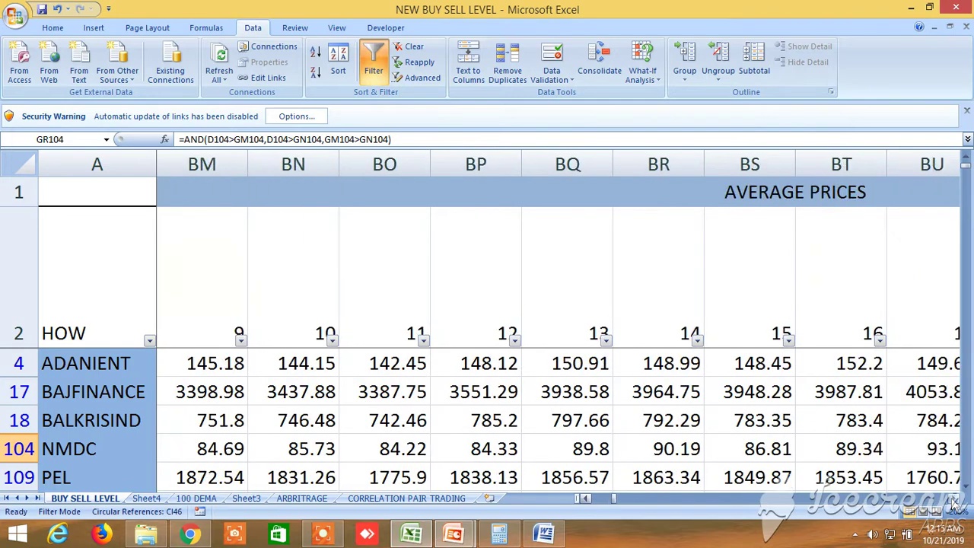
{"action": "scroll", "coordinate": [953, 503], "scroll_direction": "right", "scroll_amount": 5}
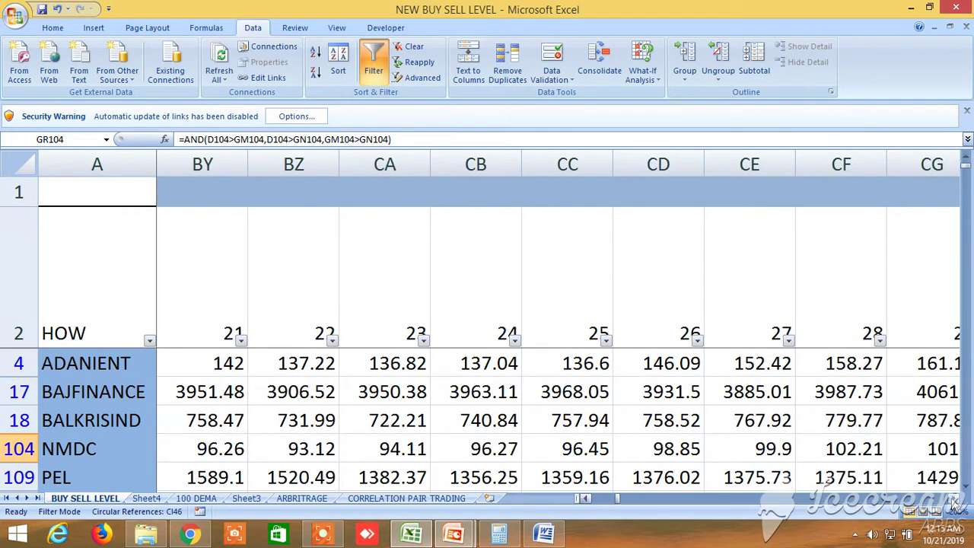
{"action": "scroll", "coordinate": [953, 502], "scroll_direction": "right", "scroll_amount": 8}
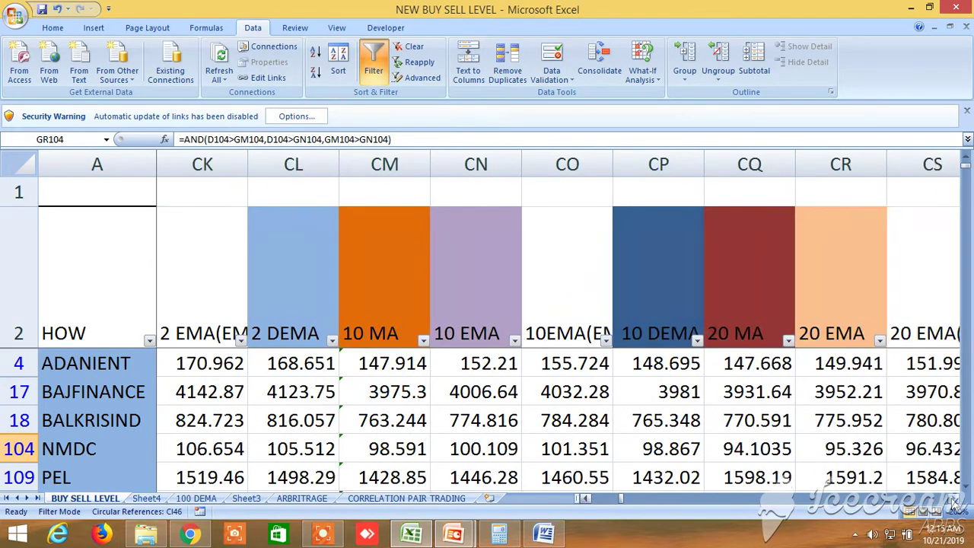
{"action": "scroll", "coordinate": [953, 502], "scroll_direction": "right", "scroll_amount": 12}
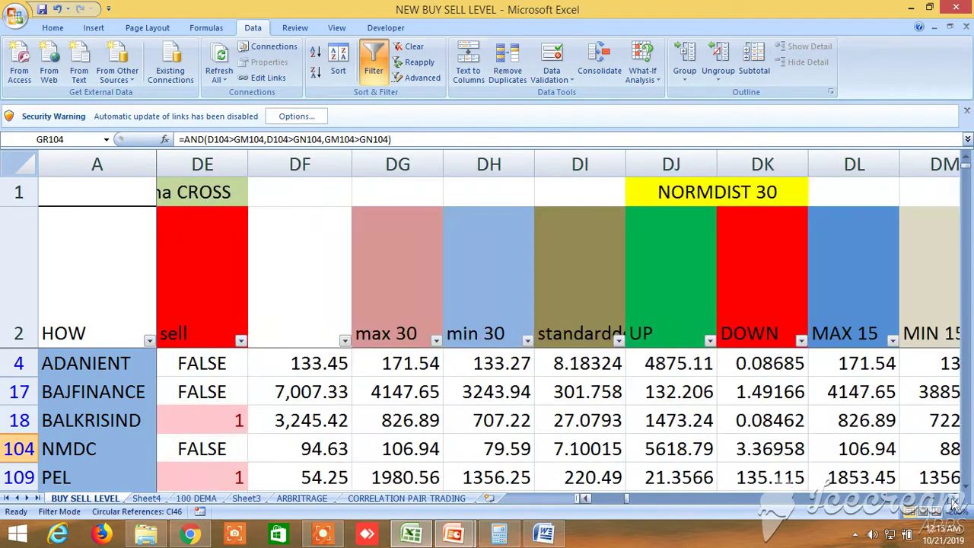
{"action": "scroll", "coordinate": [953, 502], "scroll_direction": "right", "scroll_amount": 14}
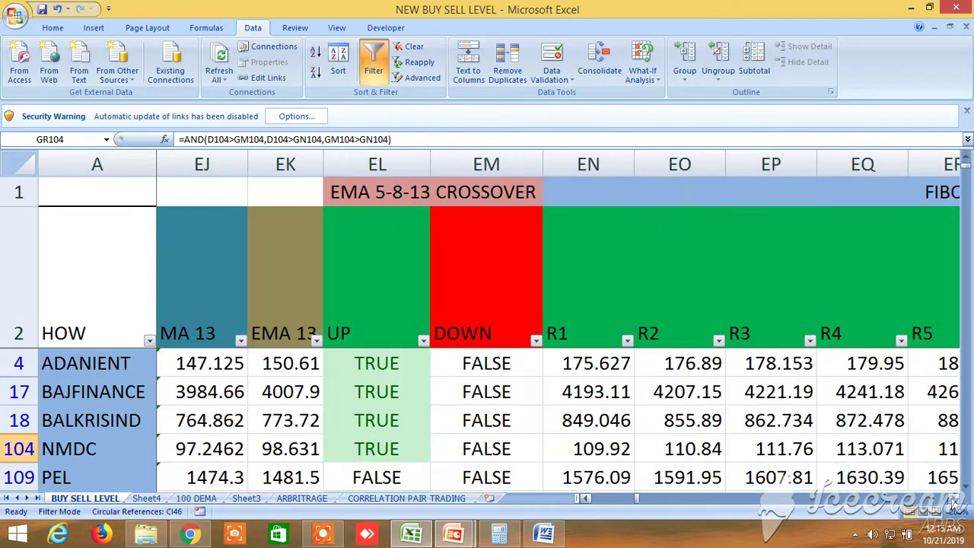
{"action": "scroll", "coordinate": [953, 502], "scroll_direction": "right", "scroll_amount": 5}
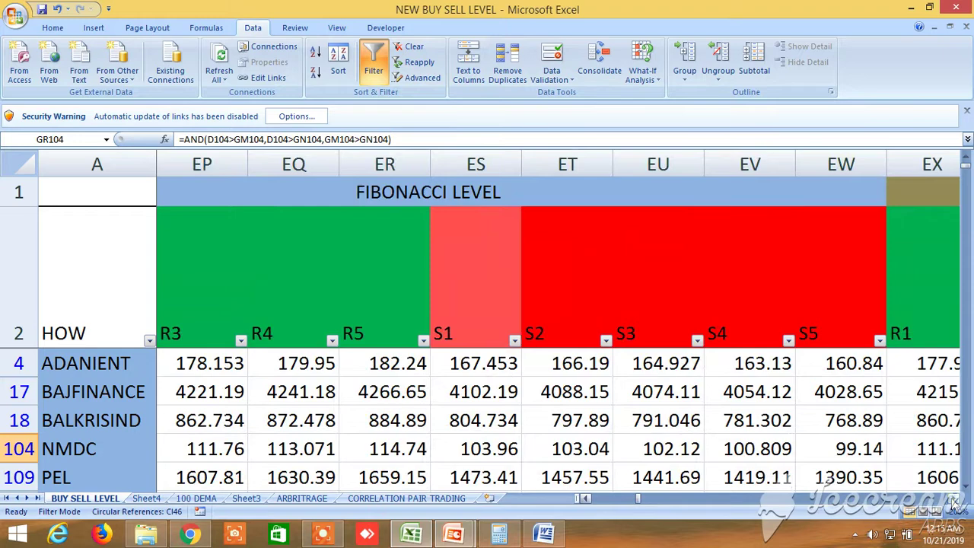
{"action": "scroll", "coordinate": [952, 503], "scroll_direction": "right", "scroll_amount": 7}
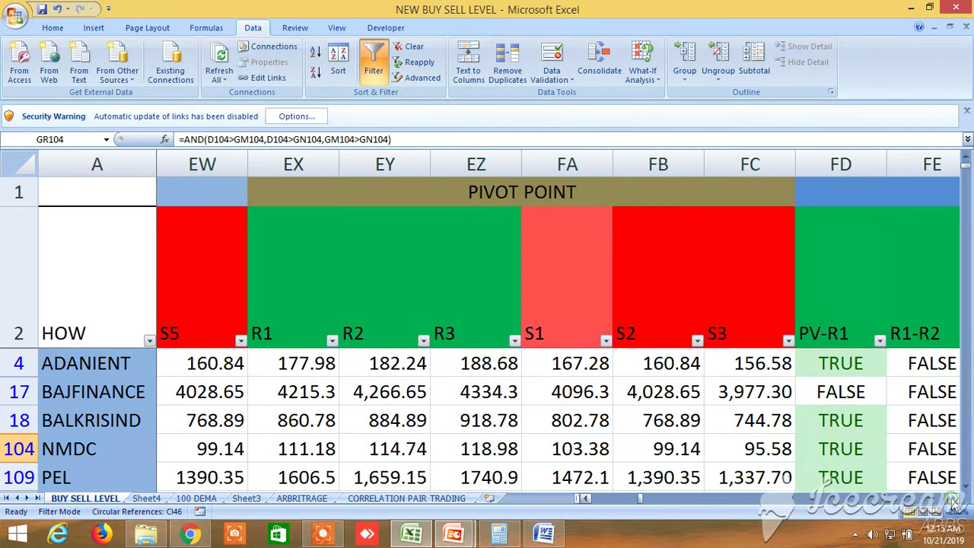
Remove the filter from the BUY SELL LEVEL sheet and bring the BANKNIFTY and NIFTY rows 161 to 164 into view
{"action": "left_click_drag", "start_coordinate": [639, 498], "coordinate": [586, 498]}
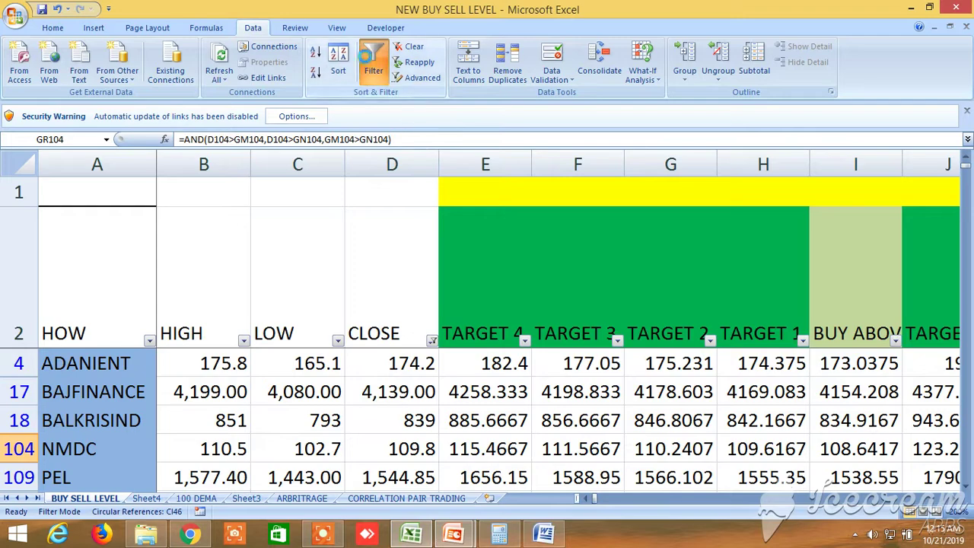
{"action": "scroll", "coordinate": [324, 392], "scroll_direction": "down", "scroll_amount": 17}
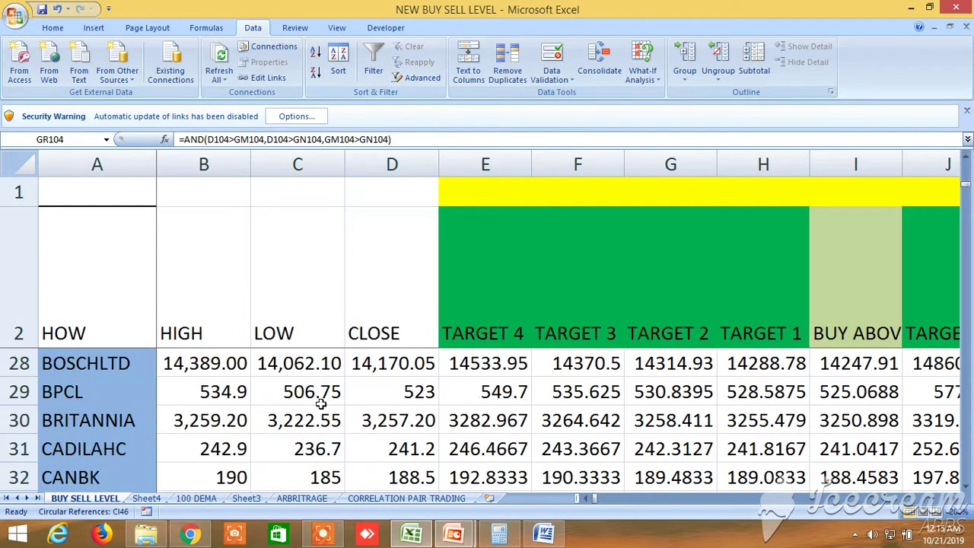
{"action": "scroll", "coordinate": [321, 404], "scroll_direction": "down", "scroll_amount": 20}
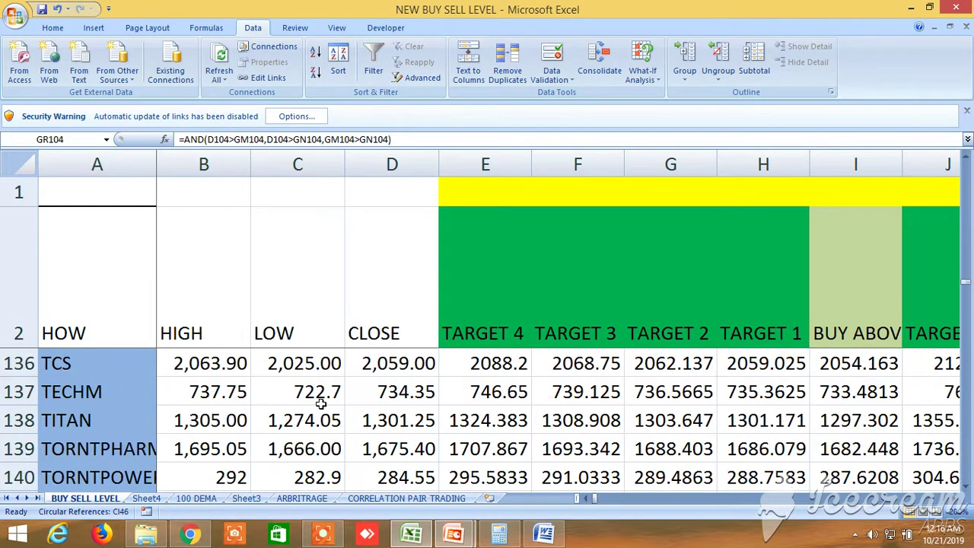
{"action": "scroll", "coordinate": [321, 404], "scroll_direction": "down", "scroll_amount": 1}
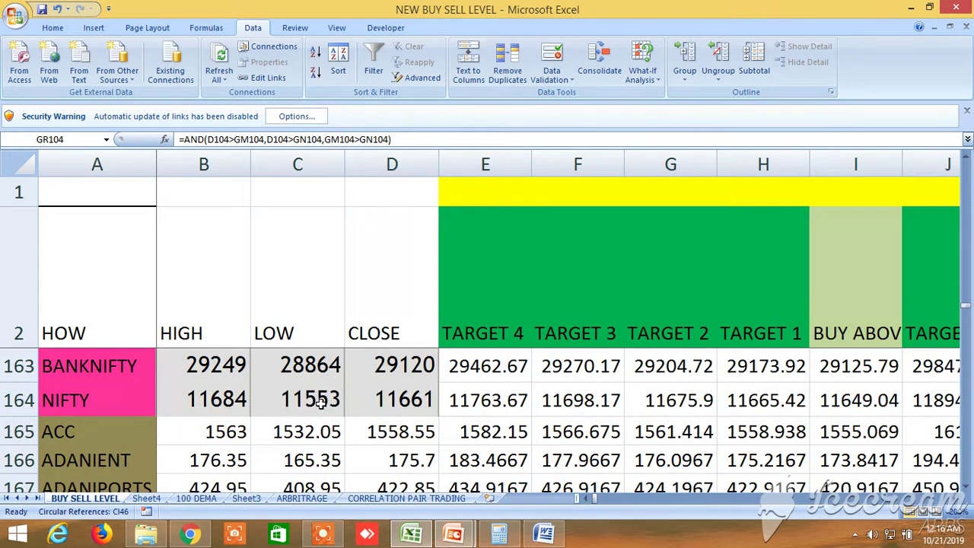
{"action": "scroll", "coordinate": [322, 404], "scroll_direction": "up", "scroll_amount": 1}
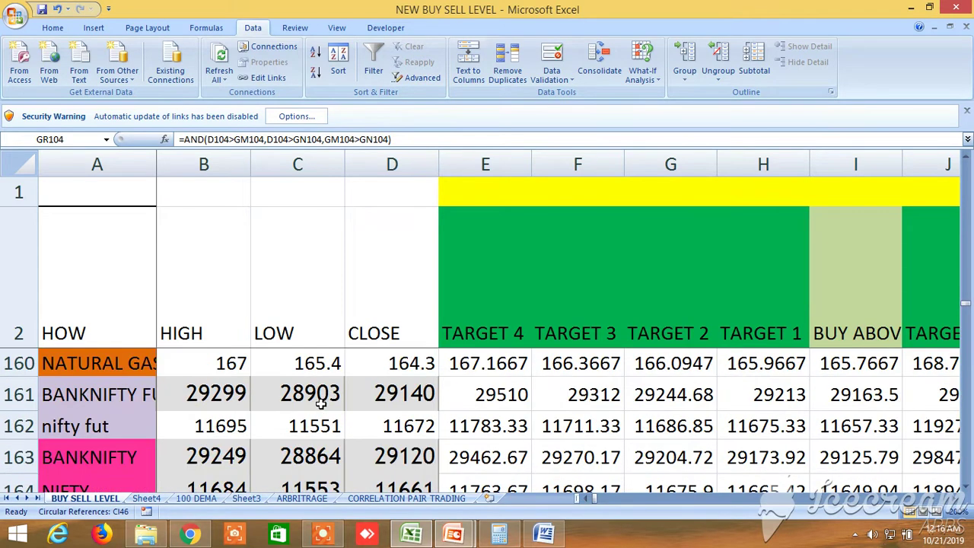
{"action": "left_click", "coordinate": [967, 491]}
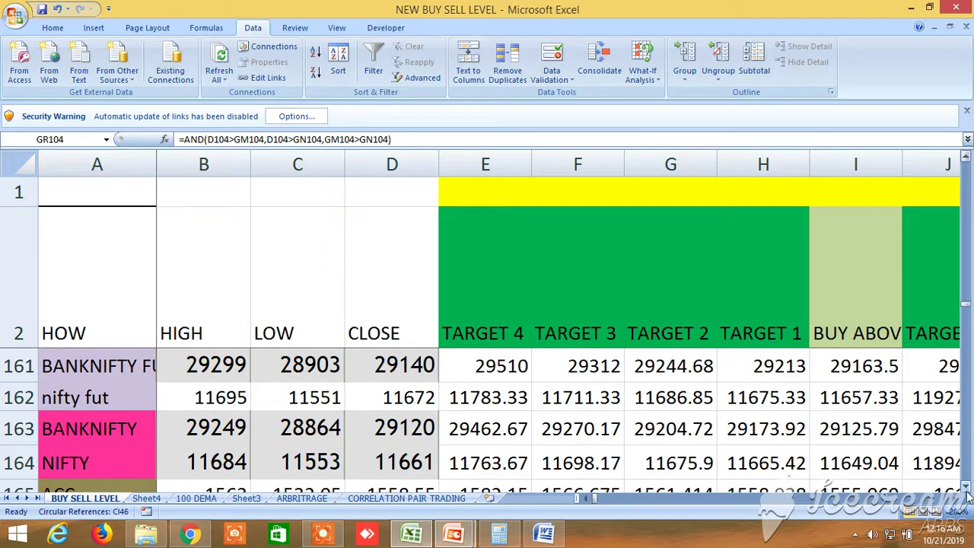
Review the buy above and sell below levels with targets 1 to 8 for the BANKNIFTY and NIFTY spot and futures rows
{"action": "left_click", "coordinate": [956, 499]}
{"action": "left_click", "coordinate": [955, 499]}
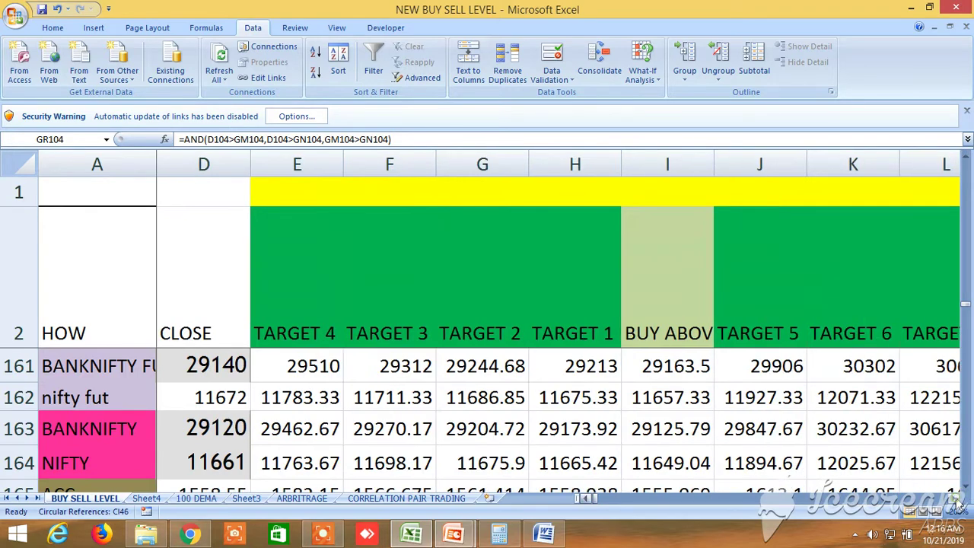
{"action": "left_click", "coordinate": [956, 500]}
{"action": "left_click", "coordinate": [956, 499]}
{"action": "left_click", "coordinate": [956, 499]}
{"action": "left_click", "coordinate": [956, 499]}
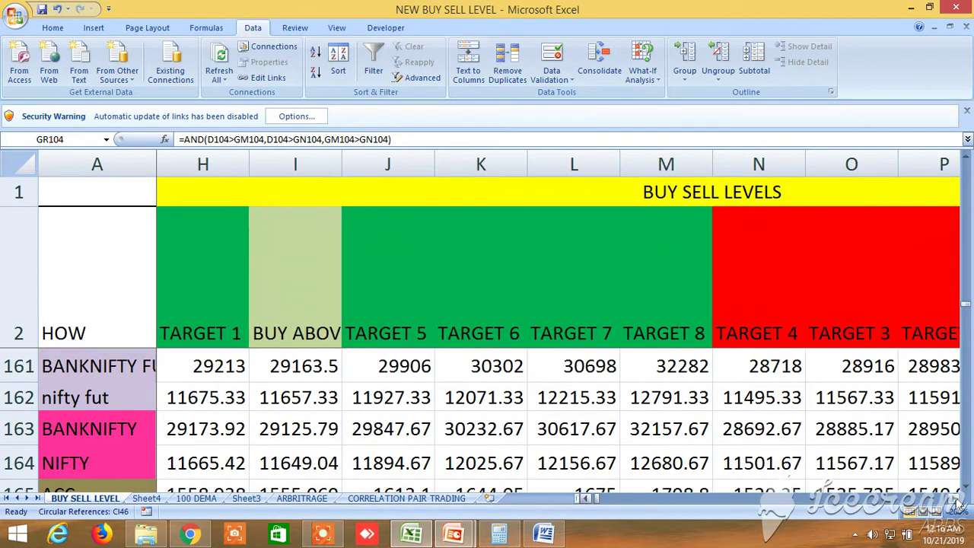
{"action": "left_click", "coordinate": [956, 500]}
{"action": "left_click", "coordinate": [956, 499]}
{"action": "left_click", "coordinate": [956, 499]}
{"action": "left_click", "coordinate": [956, 499]}
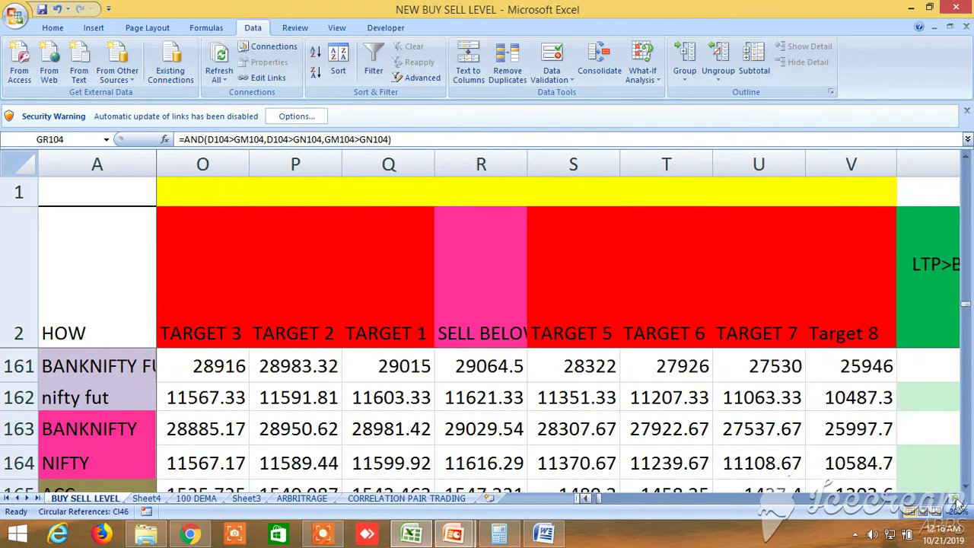
Examine the index rows' LTP target checks, alternative buy sell levels, typical price and average price columns
{"action": "left_click", "coordinate": [955, 499]}
{"action": "left_click", "coordinate": [956, 499]}
{"action": "left_click", "coordinate": [956, 500]}
{"action": "left_click", "coordinate": [955, 499]}
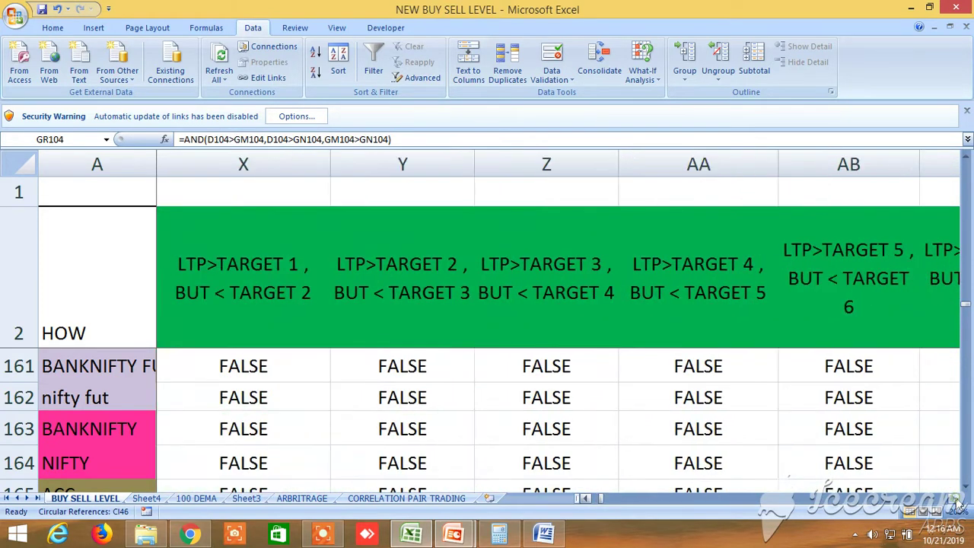
{"action": "left_click", "coordinate": [956, 500]}
{"action": "left_click", "coordinate": [956, 500]}
{"action": "left_click", "coordinate": [956, 499]}
{"action": "left_click", "coordinate": [956, 499]}
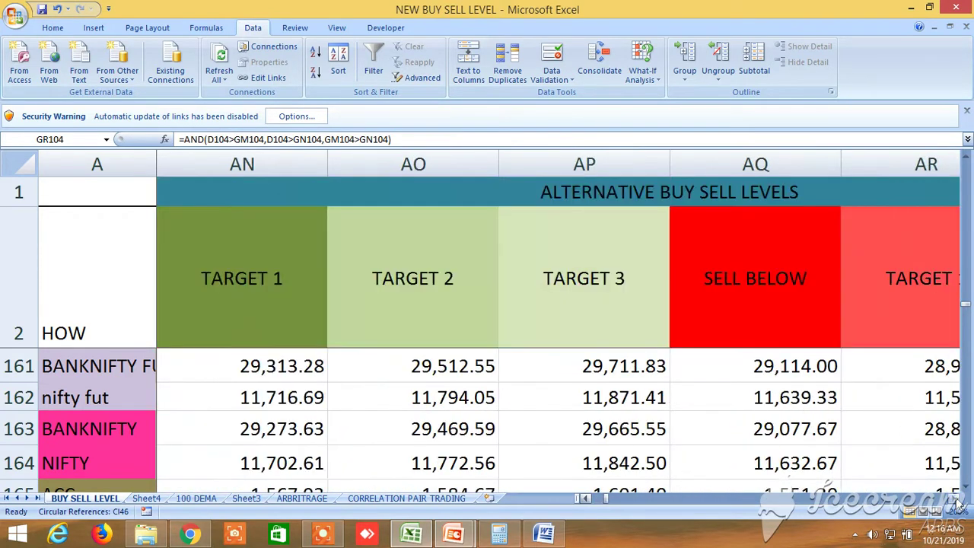
{"action": "left_click", "coordinate": [955, 499]}
{"action": "left_click", "coordinate": [955, 499]}
{"action": "left_click", "coordinate": [956, 500]}
{"action": "left_click", "coordinate": [956, 499]}
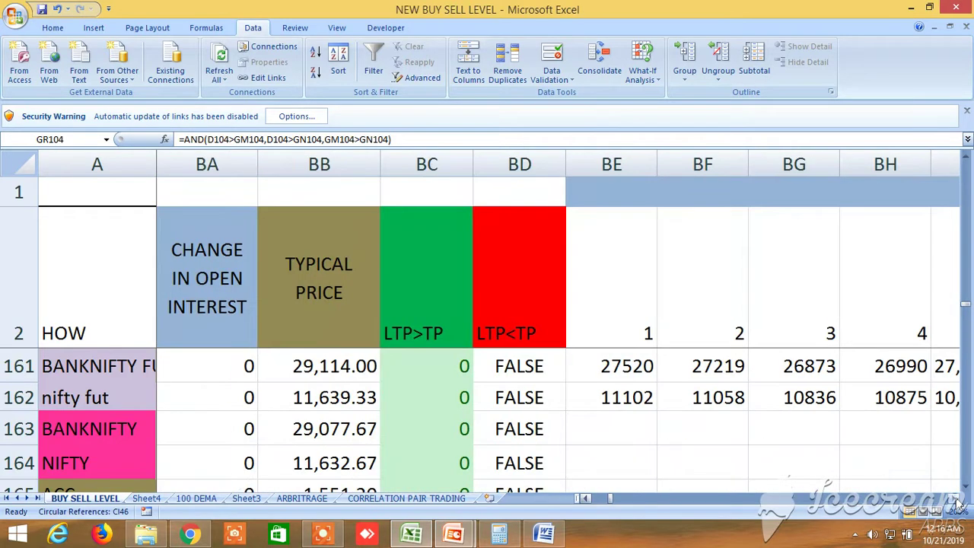
{"action": "left_click", "coordinate": [955, 499]}
{"action": "left_click", "coordinate": [956, 499]}
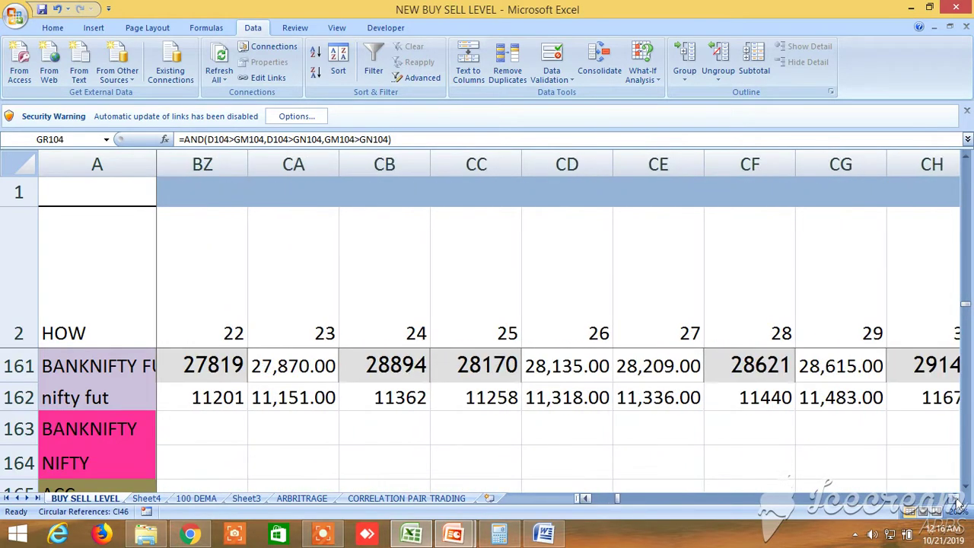
Examine the BANKNIFTY and NIFTY futures' stochastic, DEMA, EMA and SMA crosses, five-day max and min, NORMDIST, Fibonacci levels and pivot points
{"action": "left_click", "coordinate": [956, 499]}
{"action": "left_click", "coordinate": [956, 499]}
{"action": "left_click", "coordinate": [956, 499]}
{"action": "left_click", "coordinate": [956, 500]}
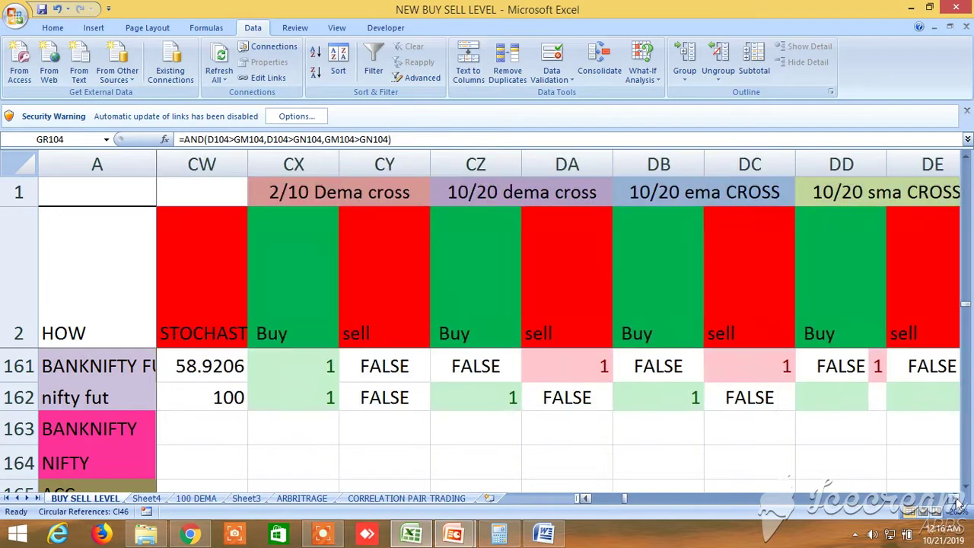
{"action": "left_click", "coordinate": [956, 500]}
{"action": "left_click", "coordinate": [956, 499]}
{"action": "left_click", "coordinate": [956, 499]}
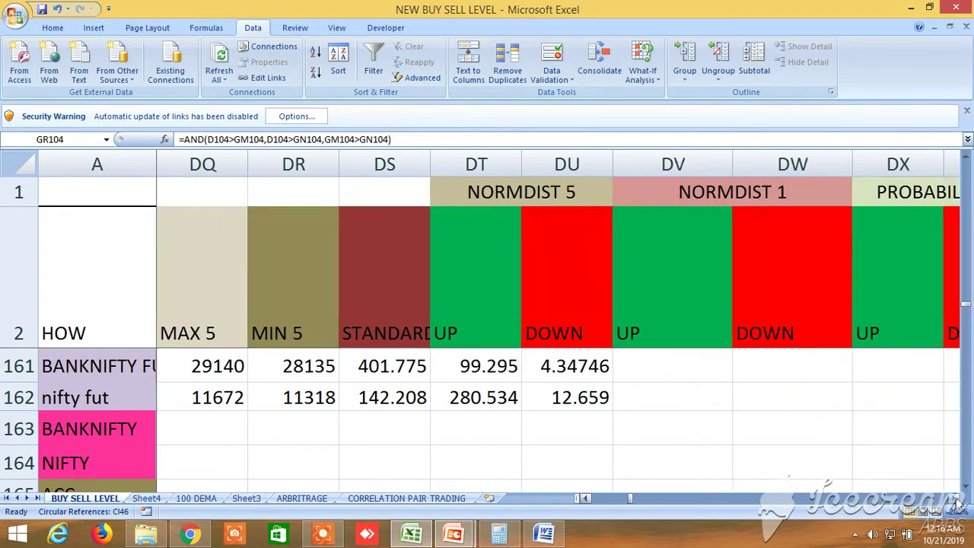
{"action": "left_click", "coordinate": [956, 499]}
{"action": "left_click", "coordinate": [955, 499]}
{"action": "left_click", "coordinate": [955, 499]}
{"action": "left_click", "coordinate": [955, 499]}
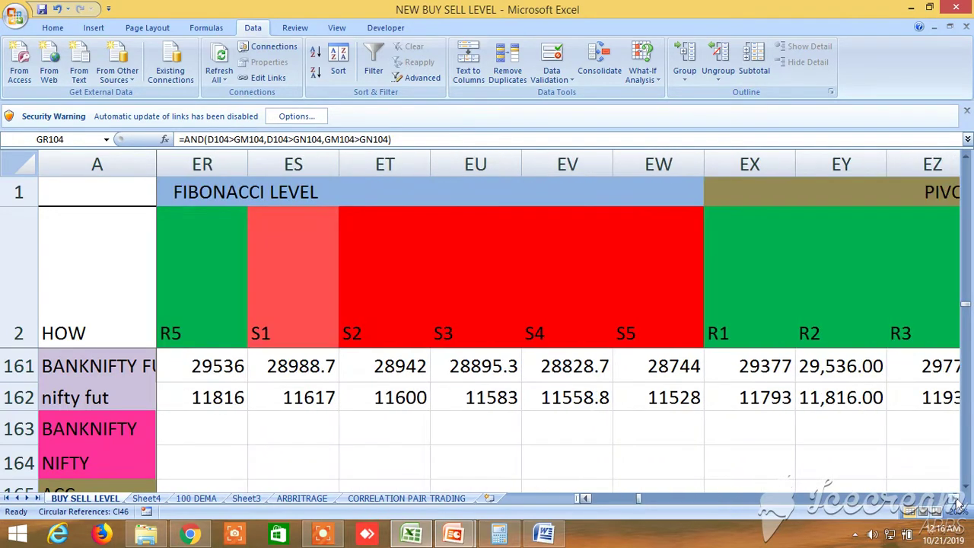
{"action": "left_click", "coordinate": [956, 500]}
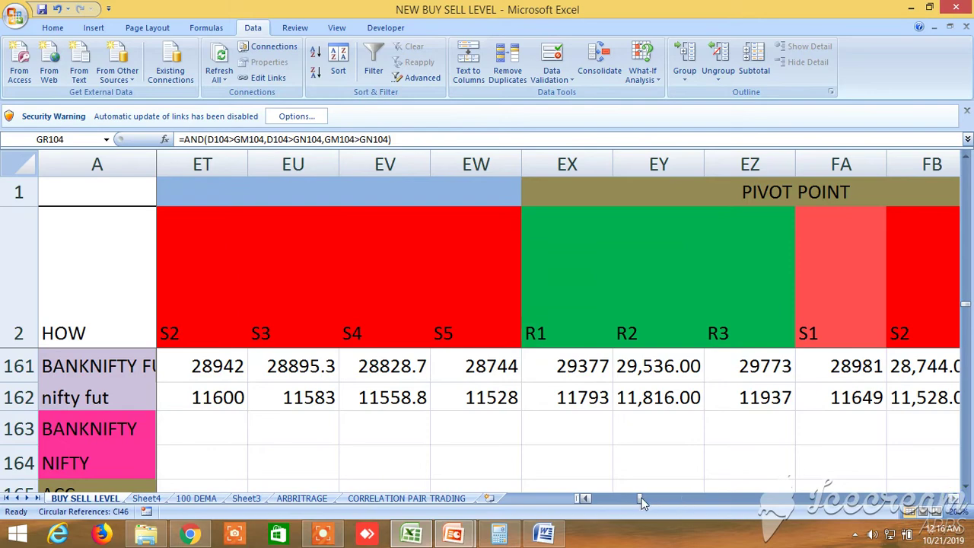
Review the high, low and close prices and the buy and sell levels with targets for the commodity rows 152 to 156
{"action": "left_click_drag", "start_coordinate": [642, 502], "coordinate": [573, 502]}
{"action": "scroll", "coordinate": [267, 429], "scroll_direction": "up", "scroll_amount": 3}
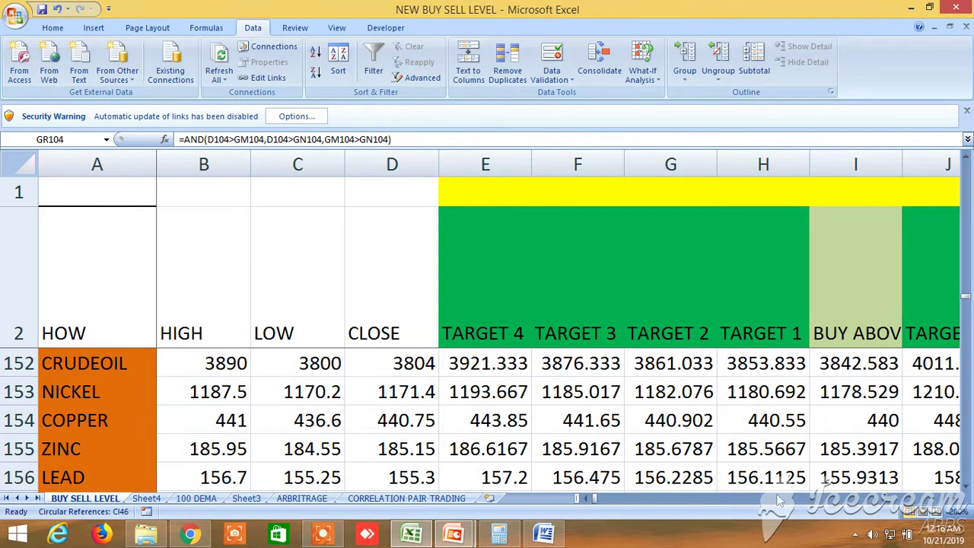
{"action": "scroll", "coordinate": [825, 479], "scroll_direction": "right", "scroll_amount": 9}
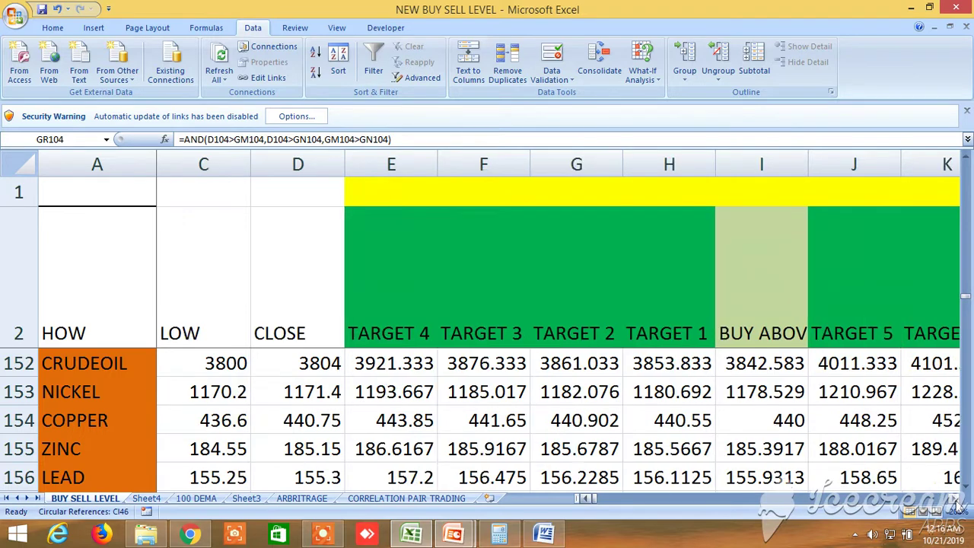
{"action": "scroll", "coordinate": [825, 480], "scroll_direction": "right", "scroll_amount": 4}
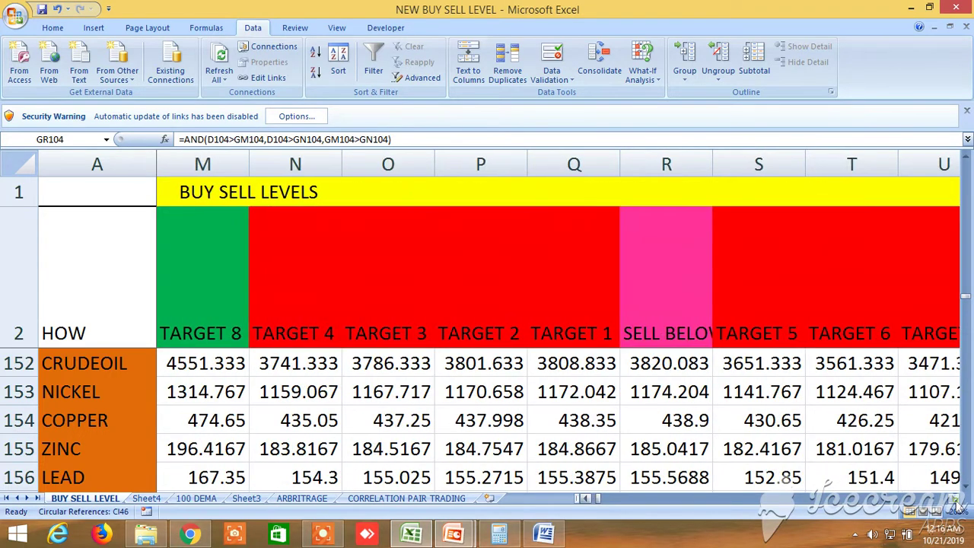
{"action": "left_click_drag", "start_coordinate": [599, 498], "coordinate": [593, 498]}
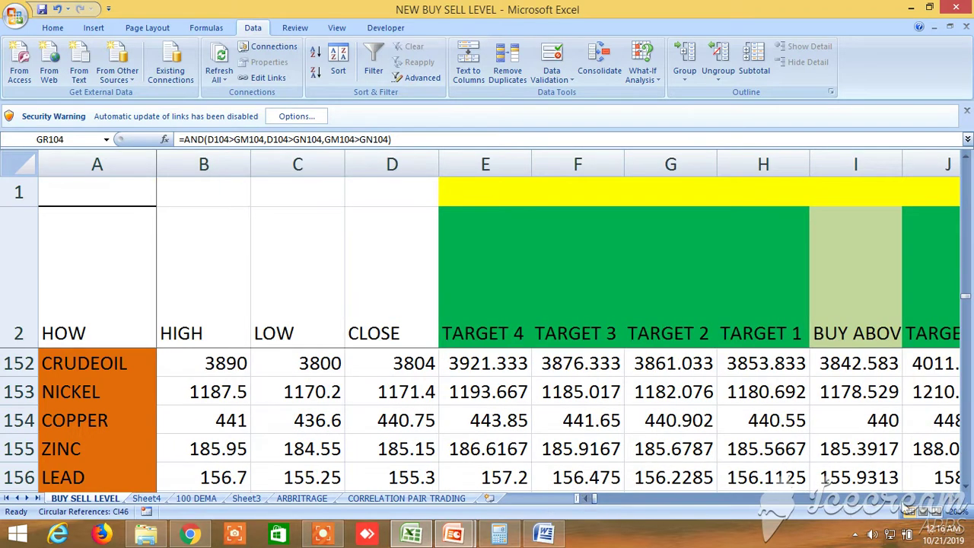
Examine the daily prices, moving averages, crossover and Fibonacci levels for the LEAD, ALUMINIUM, SILVER, GOLD and NATURAL GAS rows 156 to 160
{"action": "left_click", "coordinate": [965, 491]}
{"action": "left_click", "coordinate": [965, 491]}
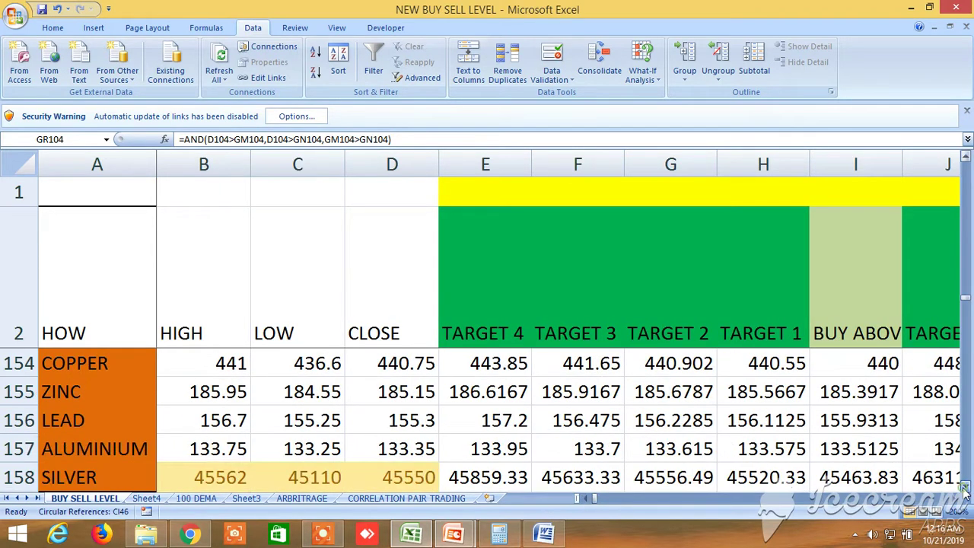
{"action": "left_click", "coordinate": [965, 491]}
{"action": "left_click", "coordinate": [965, 491]}
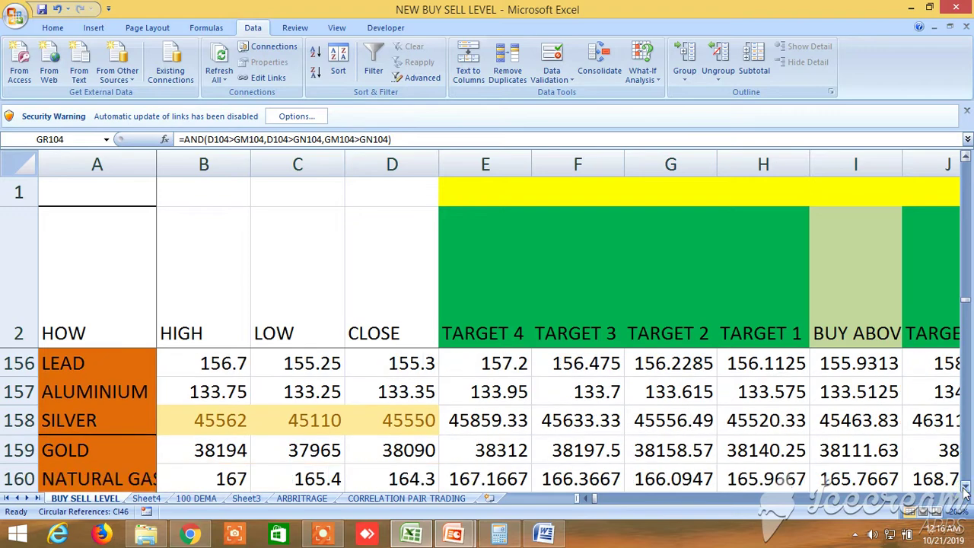
{"action": "left_click_drag", "start_coordinate": [956, 503], "coordinate": [955, 503]}
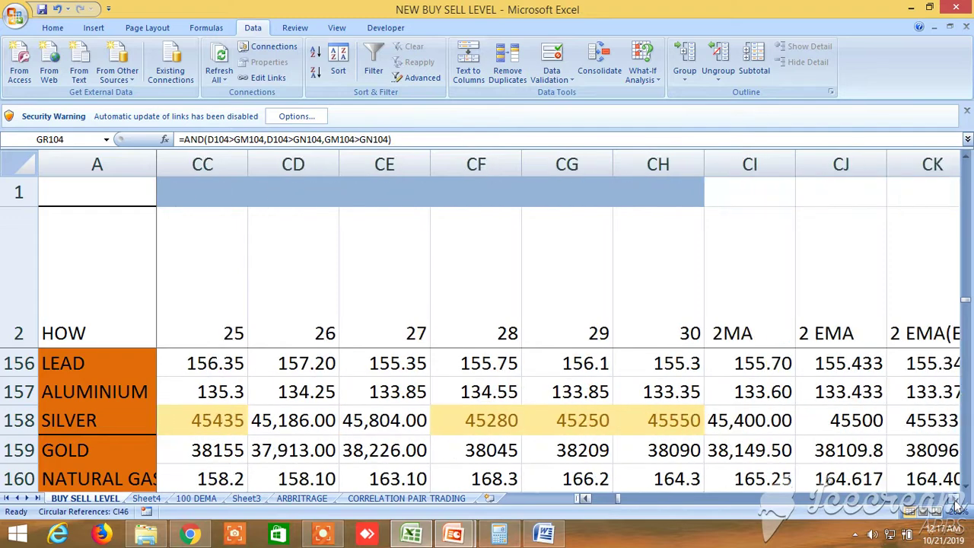
{"action": "left_click_drag", "start_coordinate": [956, 504], "coordinate": [955, 504]}
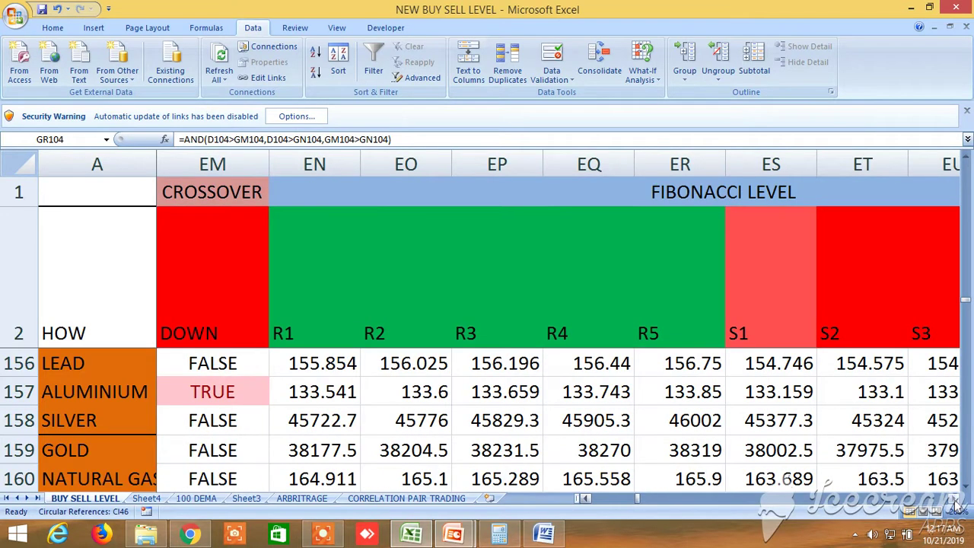